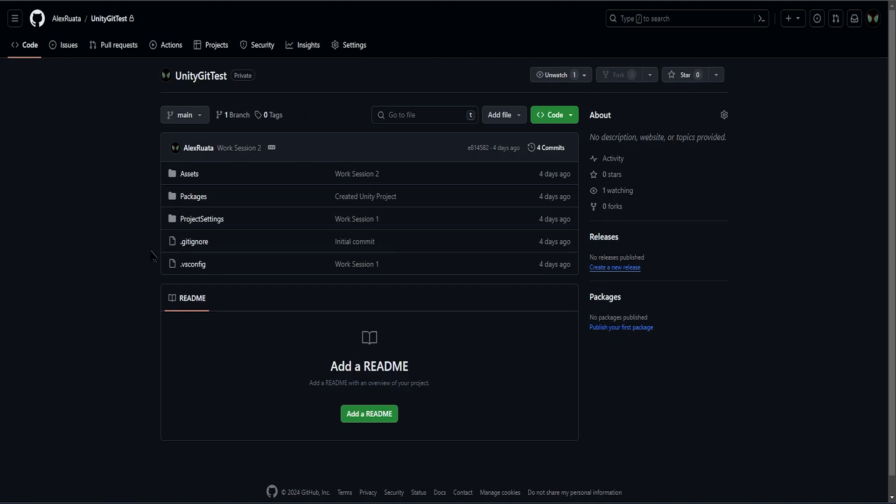
- Check the UnityGitTest repository's branch list on GitHub and return to the repository's main page
{"action": "left_click", "coordinate": [242, 115]}
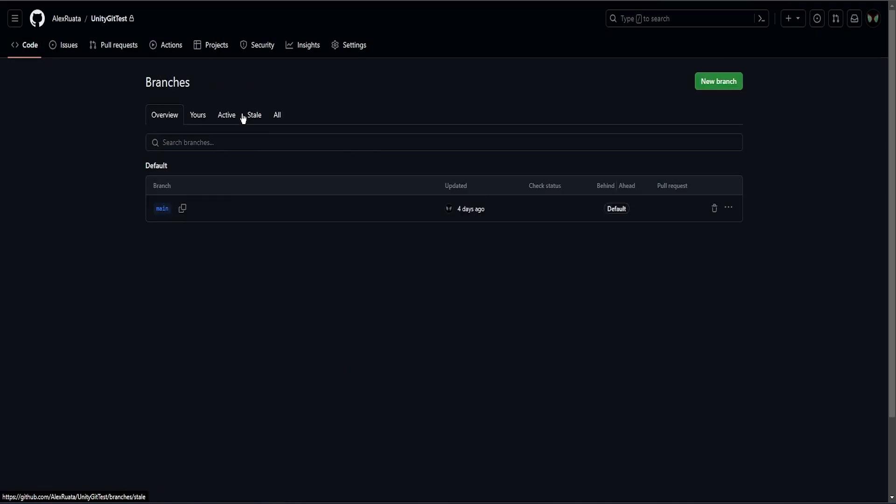
{"action": "left_click", "coordinate": [112, 19]}
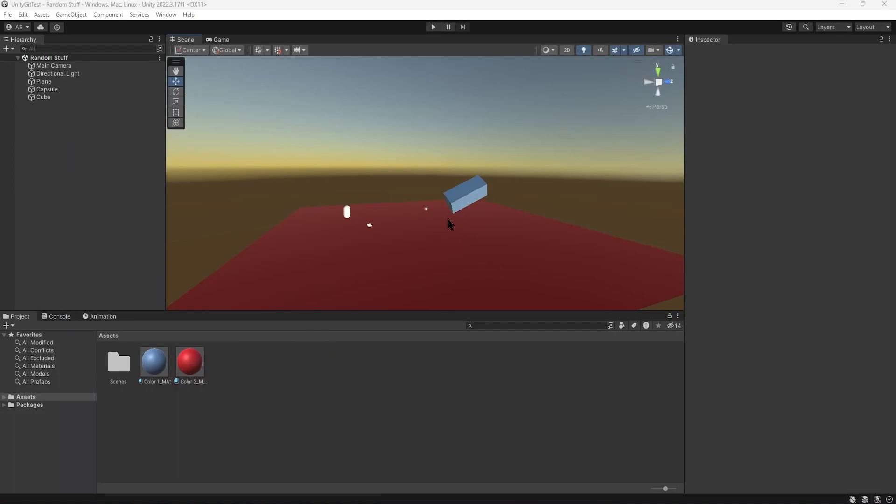
{"action": "right_click_drag", "start_coordinate": [448, 224], "coordinate": [329, 225]}
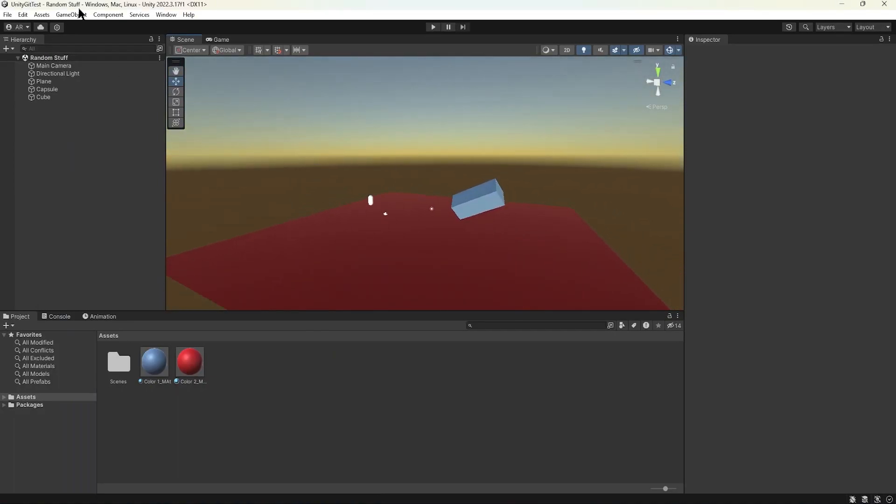
{"action": "left_click_drag", "start_coordinate": [394, 215], "coordinate": [358, 216], "text": "alt"}
{"action": "right_click_drag", "start_coordinate": [358, 216], "coordinate": [625, 210], "text": "alt"}
{"action": "middle_click_drag", "start_coordinate": [431, 206], "coordinate": [423, 170]}
{"action": "left_click_drag", "start_coordinate": [410, 184], "coordinate": [416, 193], "text": "alt"}
- Switch to GitHub Desktop and create a branch named CameraAnimation based on main
{"action": "left_click", "coordinate": [653, 502]}
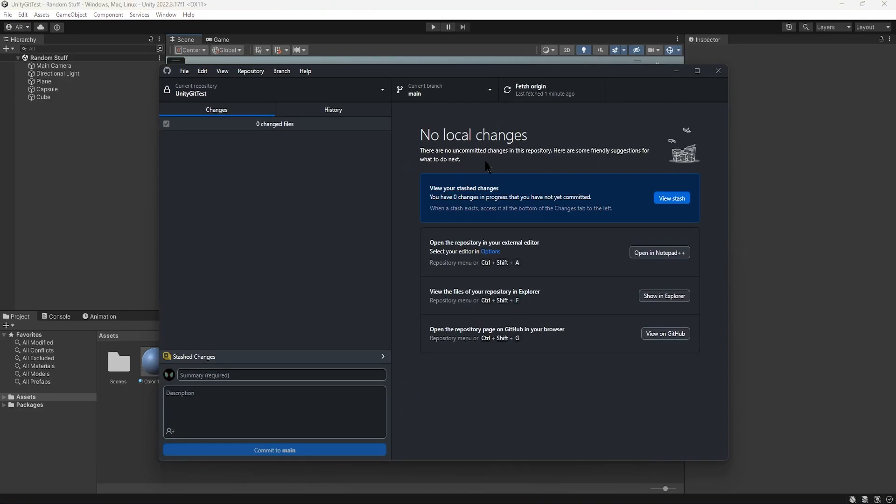
{"action": "left_click", "coordinate": [453, 95]}
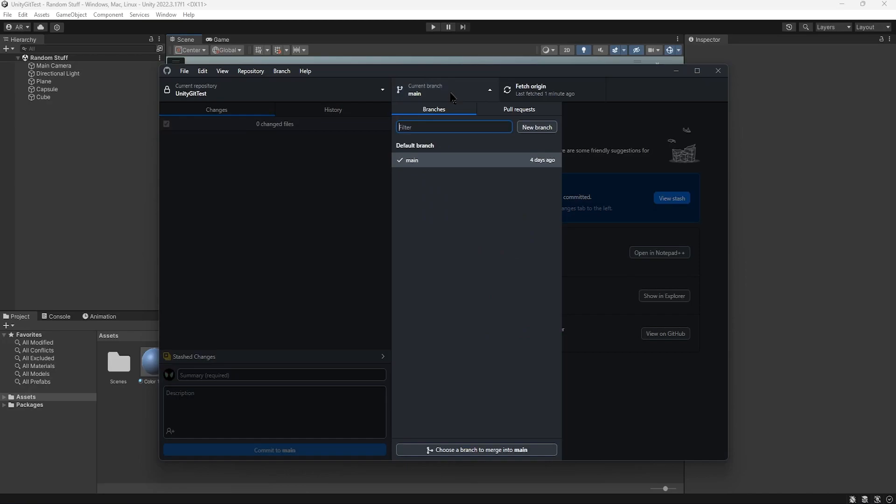
{"action": "left_click", "coordinate": [537, 127]}
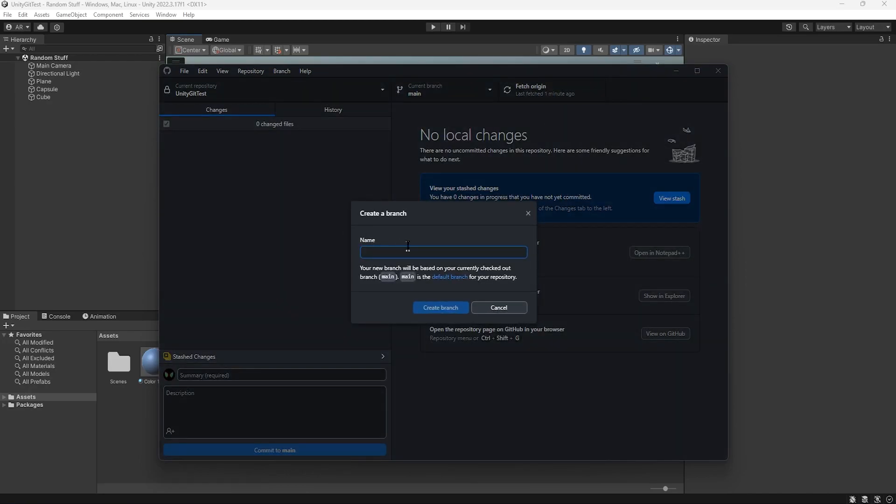
{"action": "type", "text": "Camera"}
{"action": "key", "text": "BackSpace"}
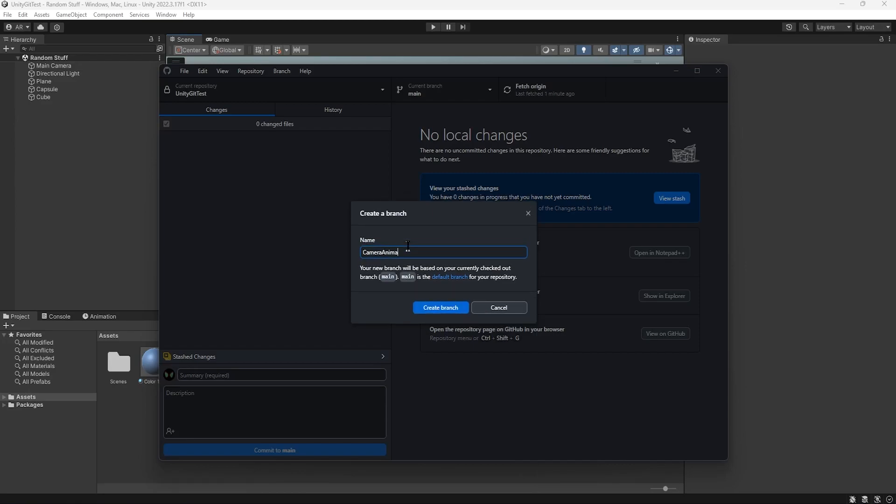
{"action": "type", "text": "Animation"}
{"action": "key", "text": "Return"}
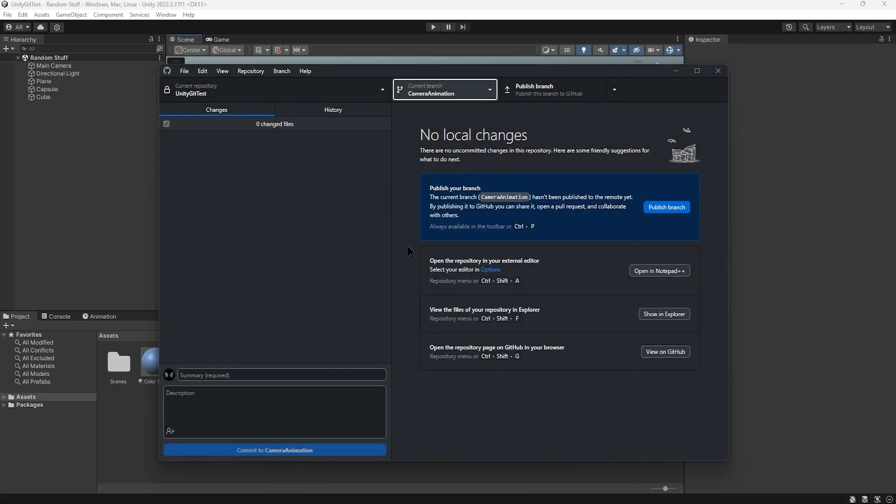
- Keep CameraAnimation as the current branch and publish it to GitHub
{"action": "left_click", "coordinate": [459, 92]}
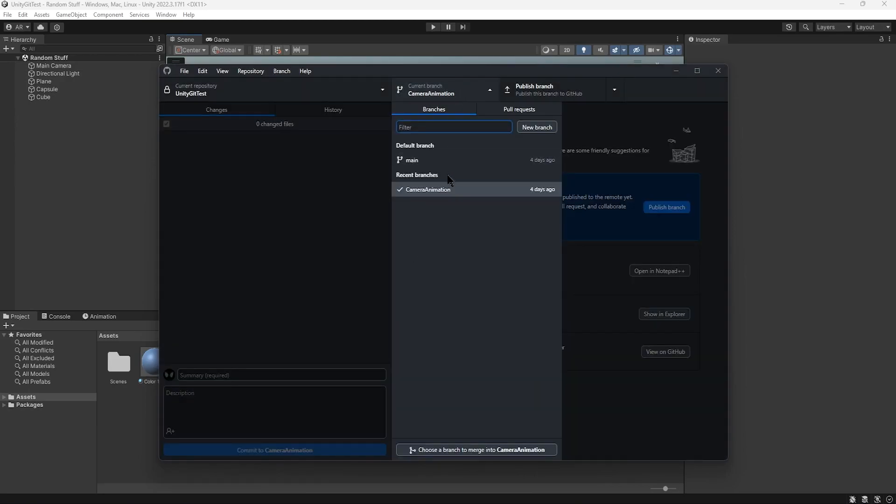
{"action": "left_click", "coordinate": [451, 192]}
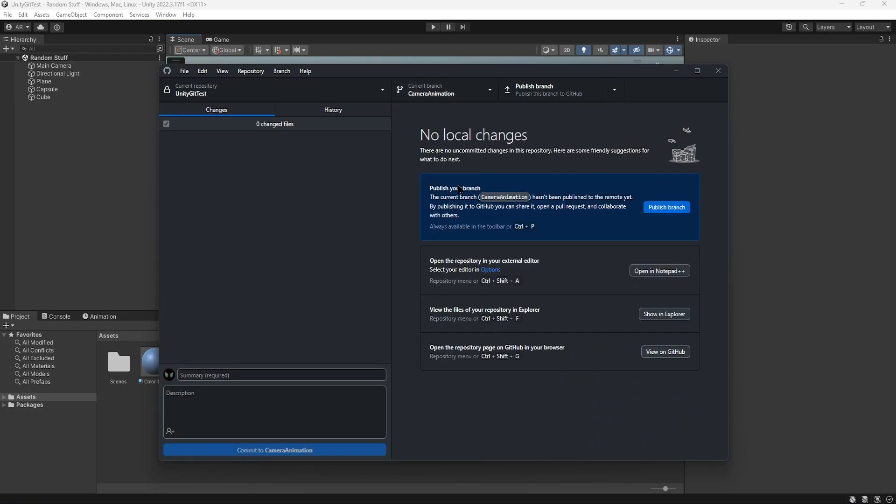
{"action": "left_click", "coordinate": [537, 89]}
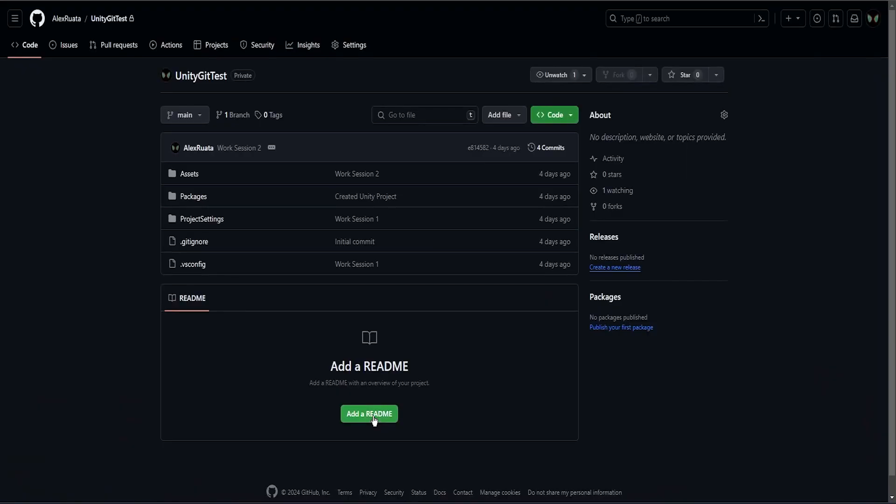
- Reload the UnityGitTest repository page on GitHub and check its branch list for CameraAnimation
{"action": "right_click", "coordinate": [134, 171]}
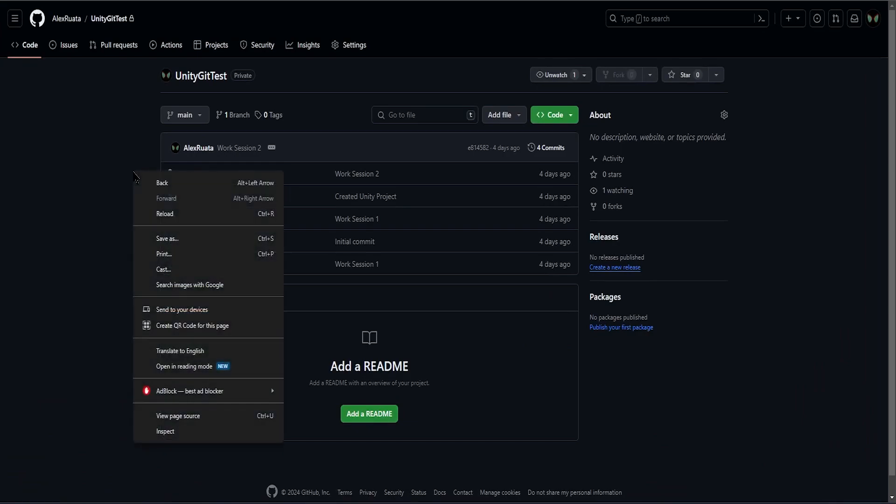
{"action": "left_click", "coordinate": [160, 211]}
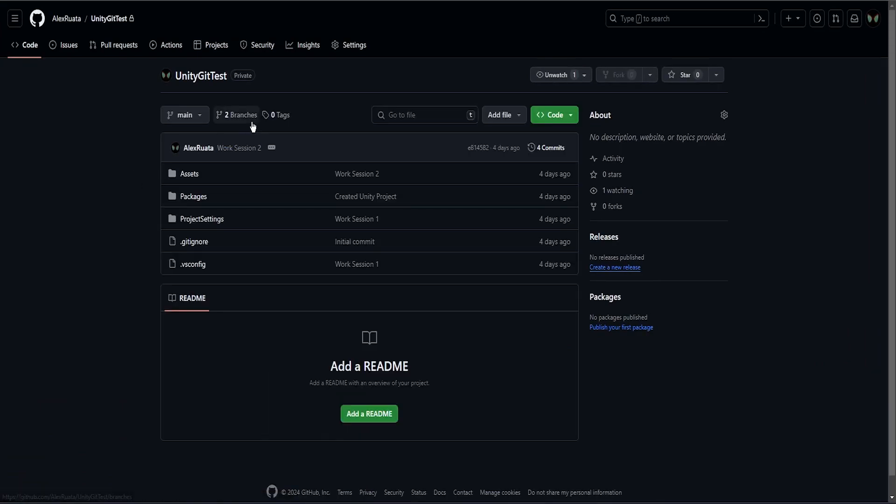
{"action": "left_click", "coordinate": [236, 120]}
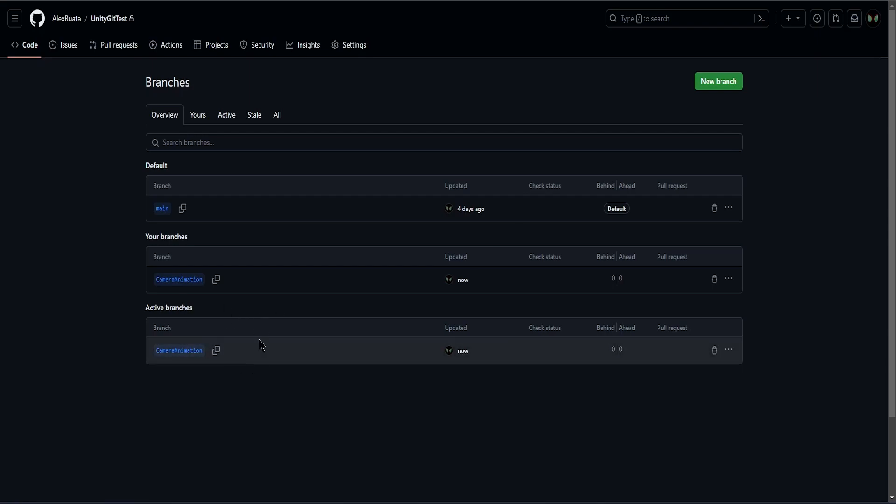
{"action": "left_click", "coordinate": [119, 47]}
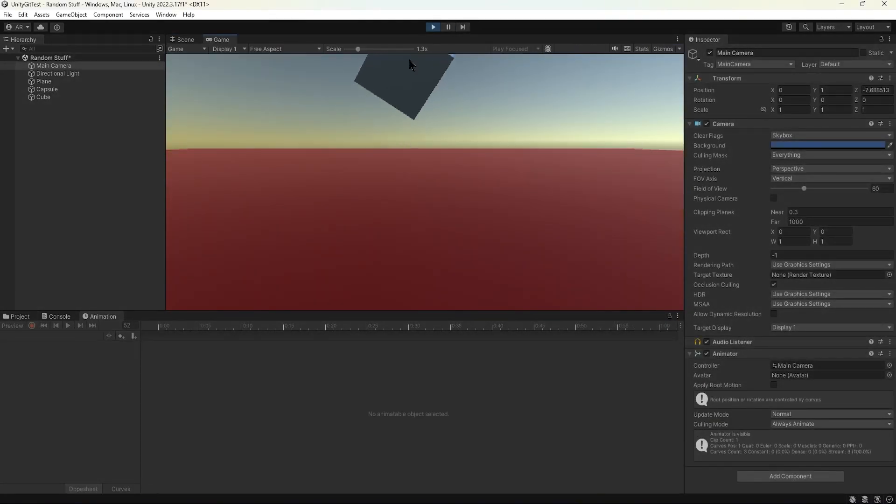
- Stop the game preview in Unity and save the Random Stuff scene
{"action": "left_click", "coordinate": [433, 27]}
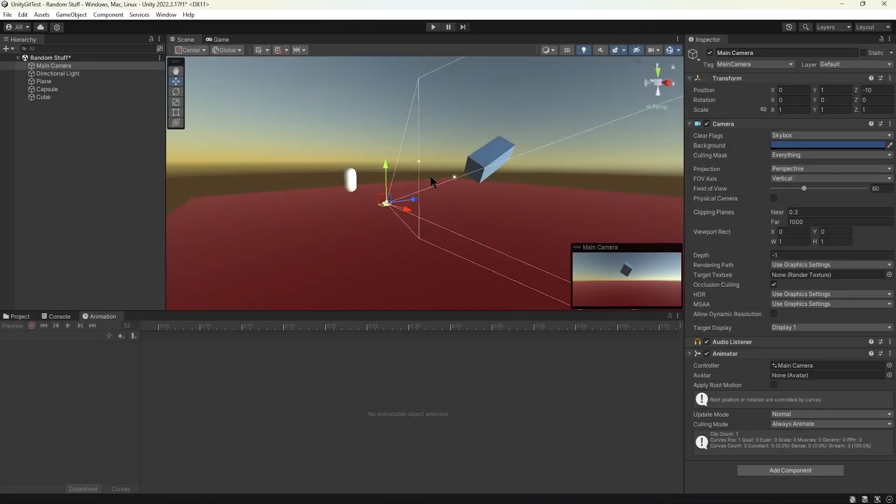
{"action": "left_click", "coordinate": [303, 182]}
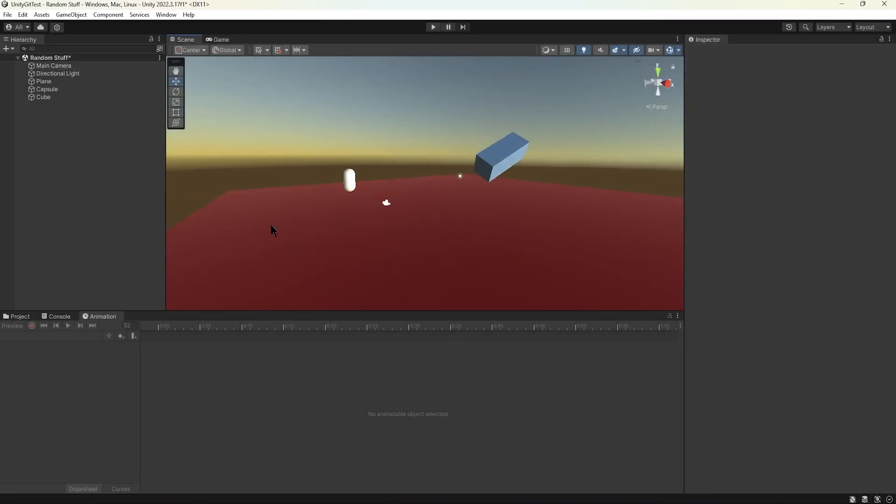
{"action": "left_click", "coordinate": [9, 18]}
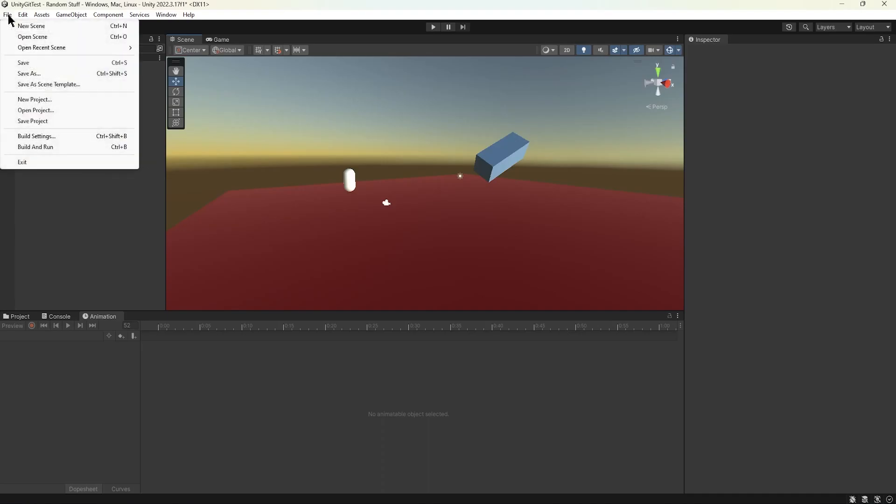
{"action": "left_click", "coordinate": [24, 60]}
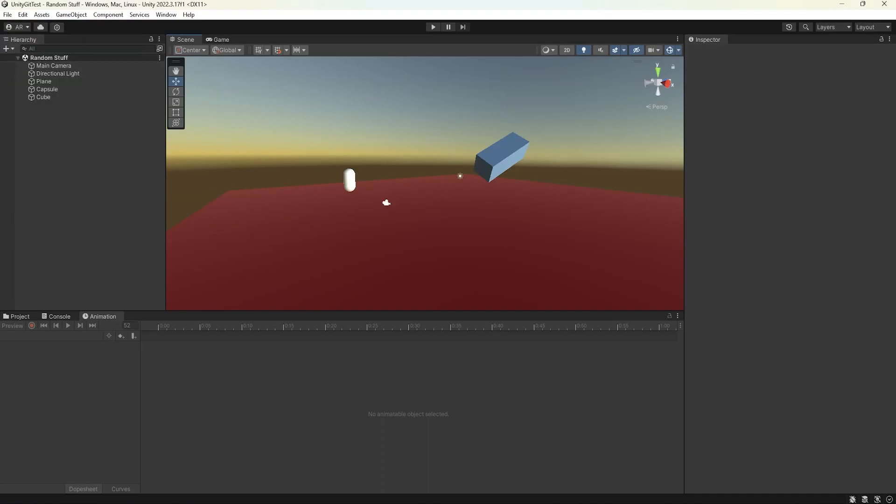
- In GitHub Desktop, commit all changed files to CameraAnimation with the summary "Added Camera Animation" and push to origin
{"action": "key", "text": "alt+Tab"}
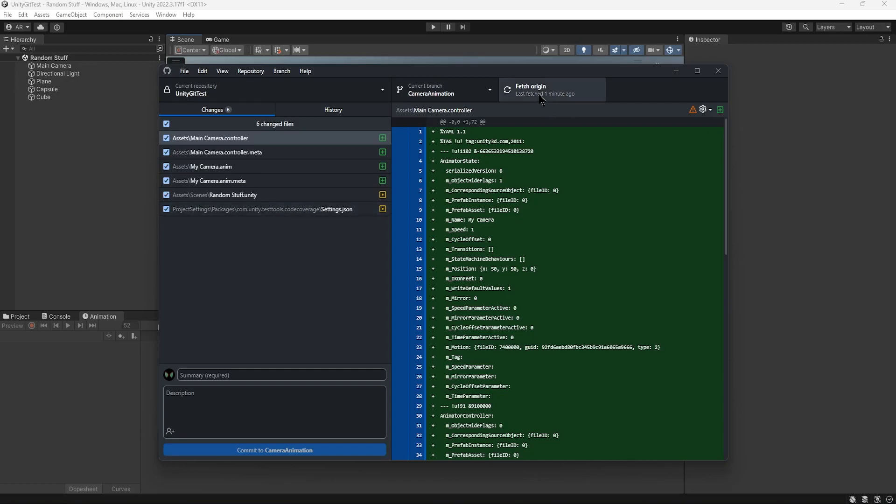
{"action": "left_click", "coordinate": [244, 375]}
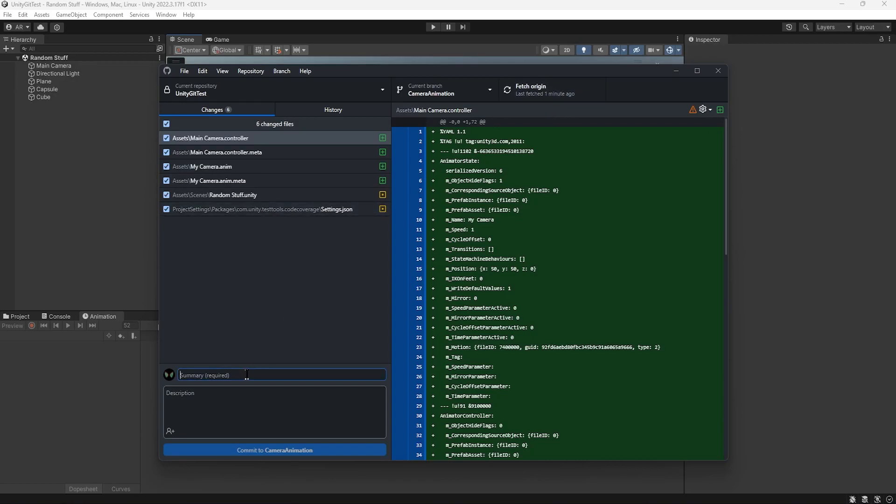
{"action": "type", "text": "Added Camera Animation"}
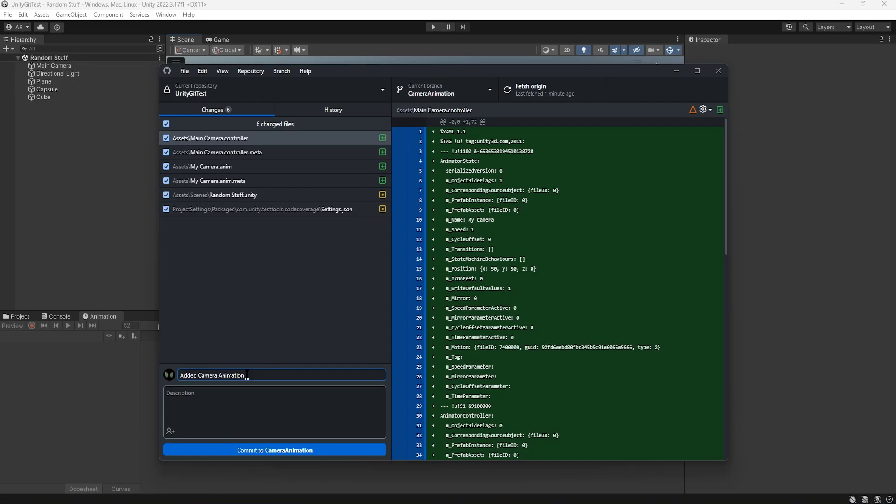
{"action": "left_click_drag", "start_coordinate": [259, 376], "coordinate": [179, 378]}
{"action": "left_click", "coordinate": [267, 376]}
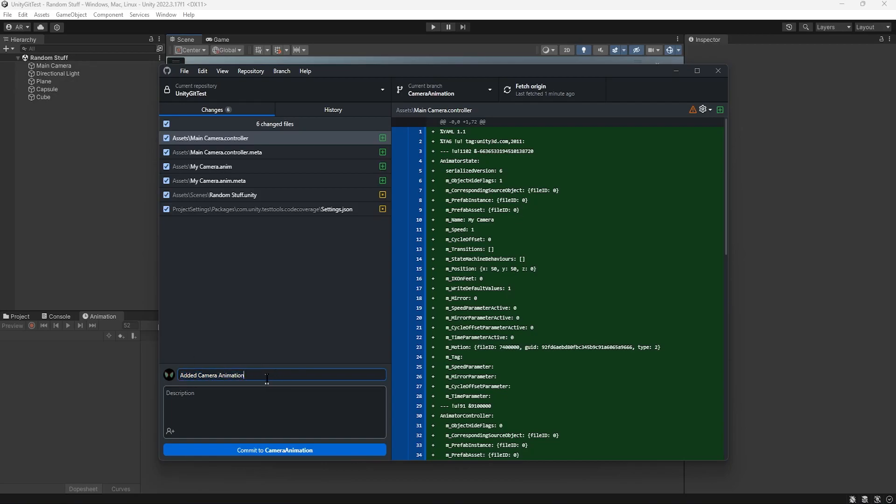
{"action": "left_click", "coordinate": [307, 450]}
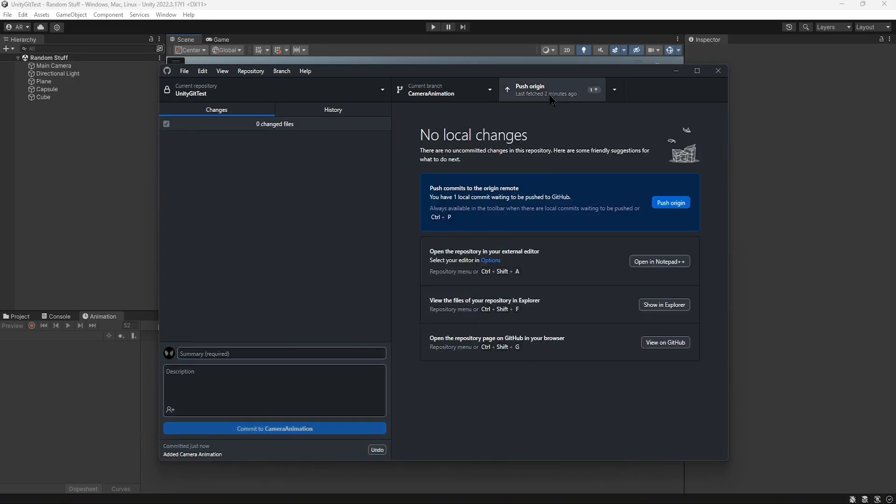
{"action": "left_click", "coordinate": [552, 98]}
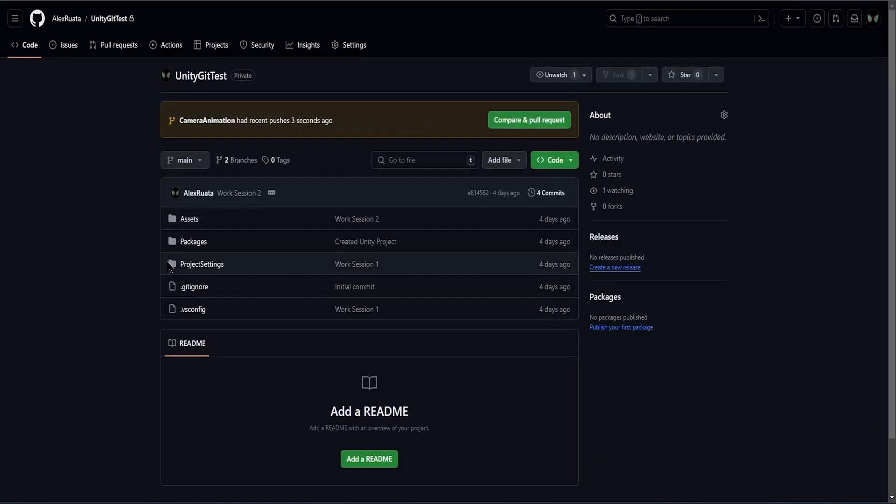
- Reload the repository page on GitHub and examine the pull request comparison of CameraAnimation against main without creating the request
{"action": "right_click", "coordinate": [124, 179]}
{"action": "left_click", "coordinate": [134, 219]}
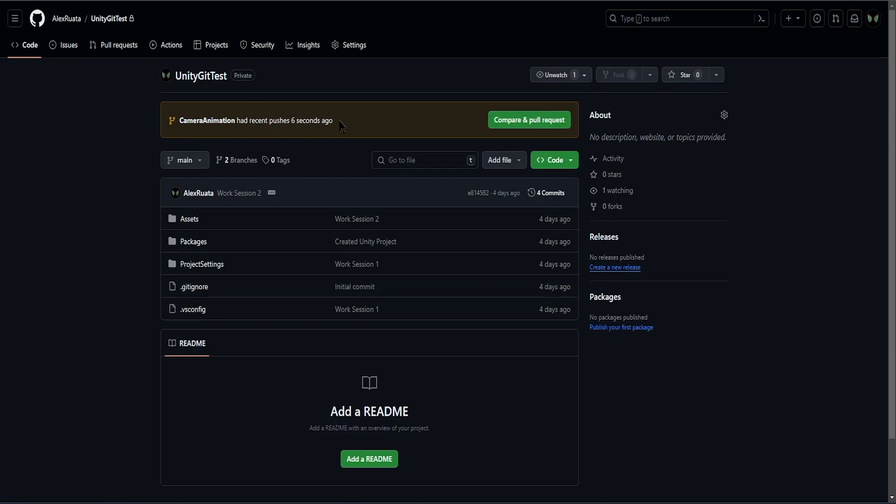
{"action": "left_click", "coordinate": [531, 124]}
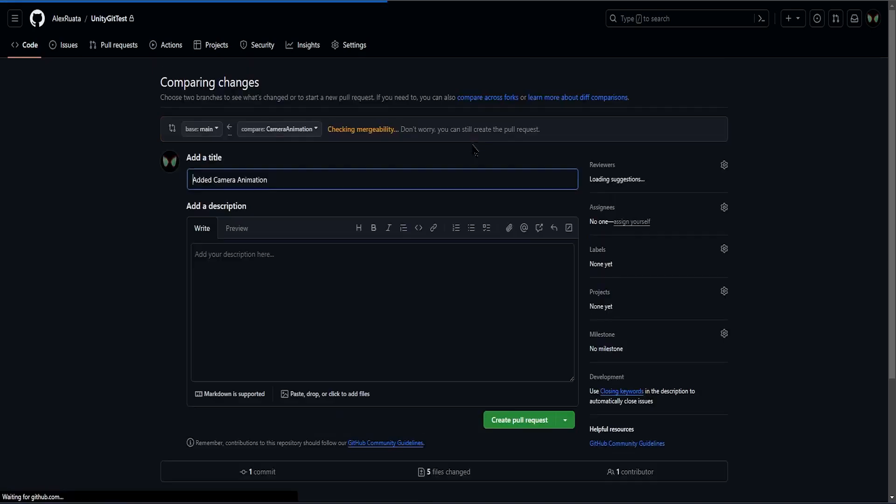
{"action": "scroll", "coordinate": [112, 205], "scroll_direction": "down", "scroll_amount": 7}
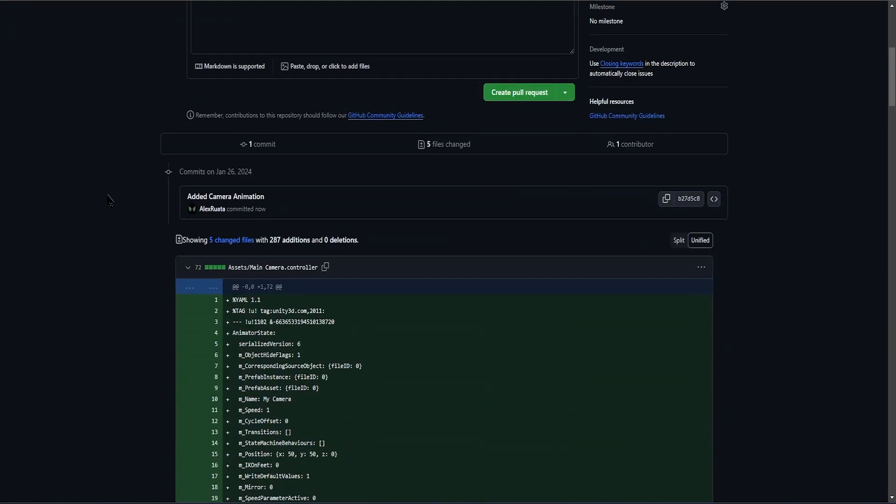
{"action": "scroll", "coordinate": [110, 200], "scroll_direction": "up", "scroll_amount": 6}
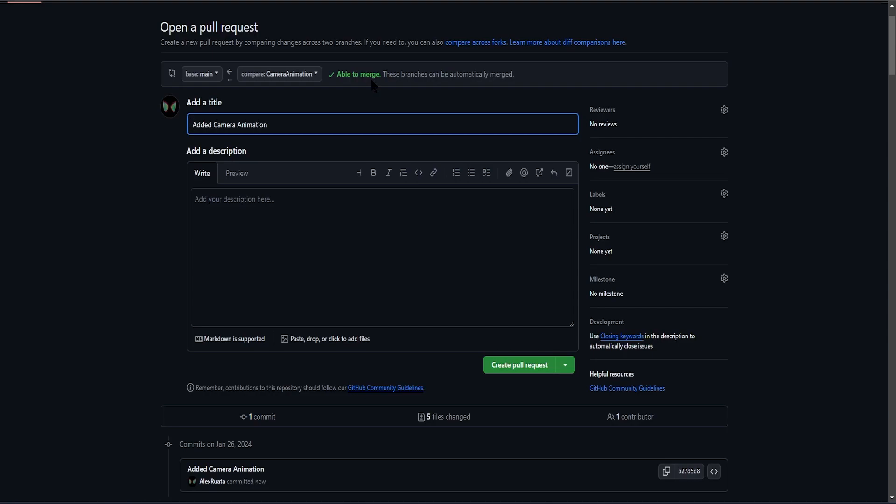
{"action": "scroll", "coordinate": [366, 120], "scroll_direction": "up", "scroll_amount": 2}
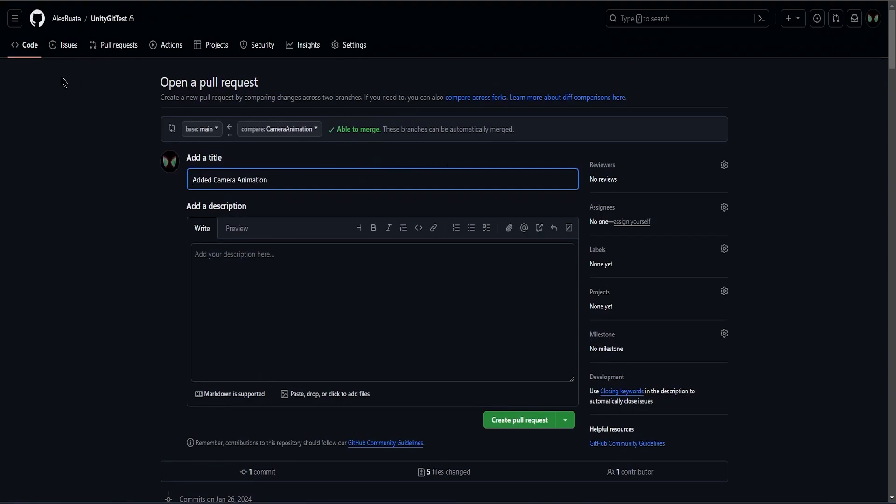
{"action": "left_click", "coordinate": [104, 23]}
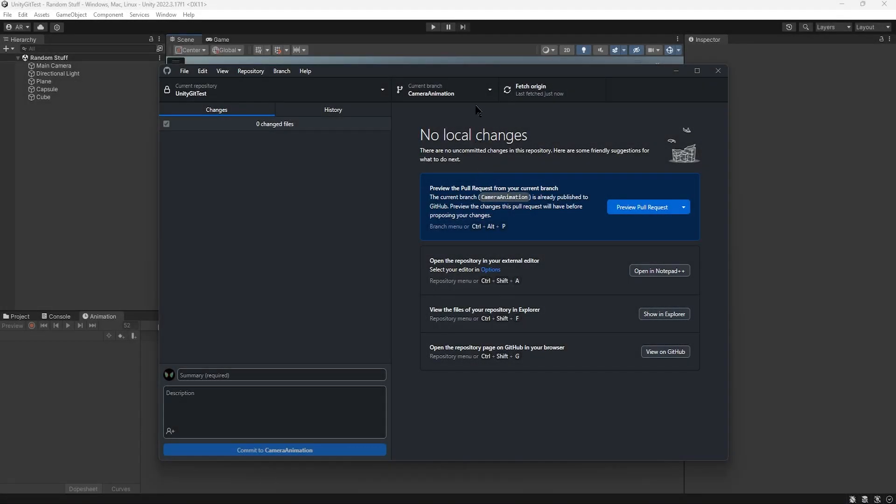
{"action": "left_click", "coordinate": [676, 71]}
{"action": "mouse_move", "coordinate": [410, 208]}
{"action": "left_mouse_down", "text": "alt"}
{"action": "mouse_move", "coordinate": [389, 223]}
{"action": "mouse_move", "coordinate": [399, 211]}
{"action": "left_mouse_up", "text": "alt"}
{"action": "left_click", "coordinate": [537, 503]}
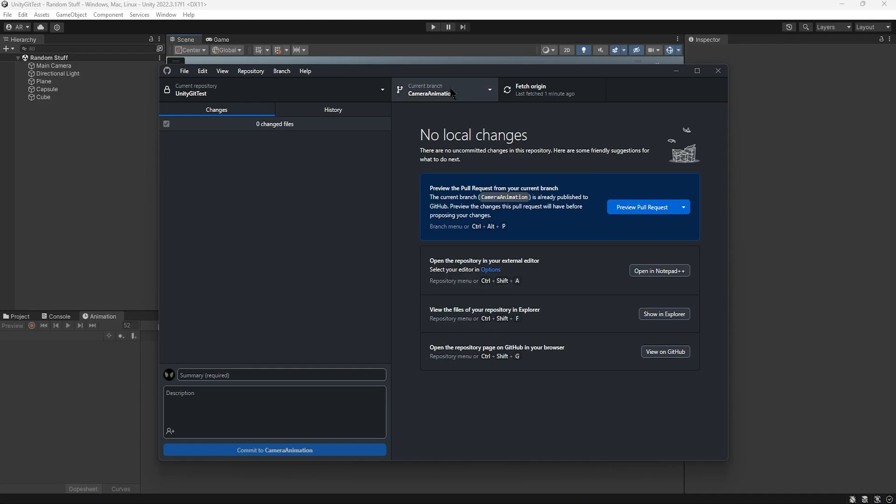
- Check out the main branch in GitHub Desktop and return to the Unity editor
{"action": "left_click", "coordinate": [467, 92]}
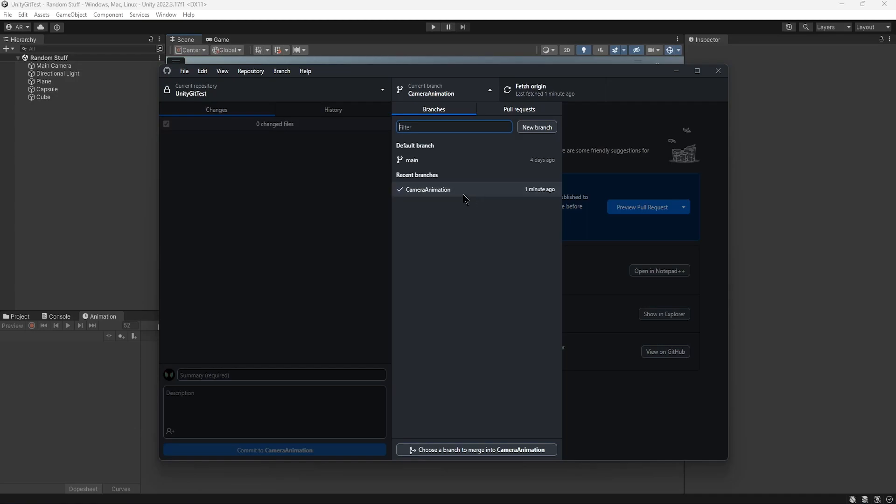
{"action": "left_click", "coordinate": [433, 162]}
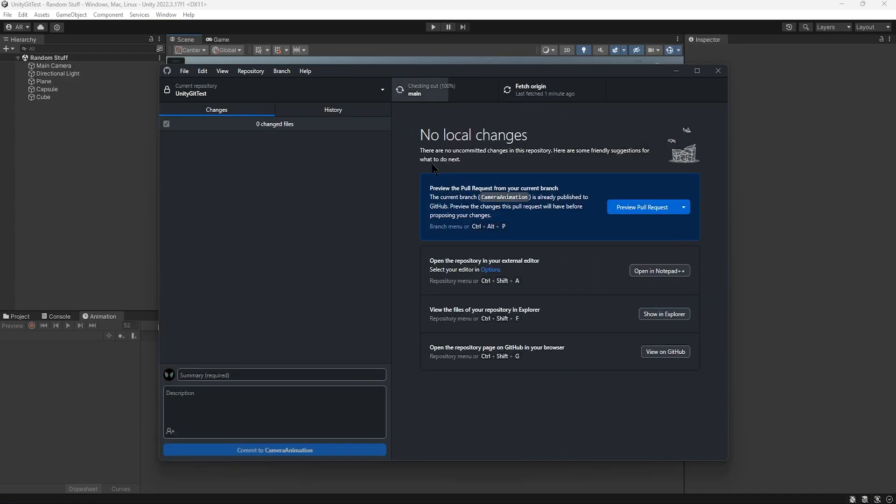
{"action": "left_click", "coordinate": [651, 83]}
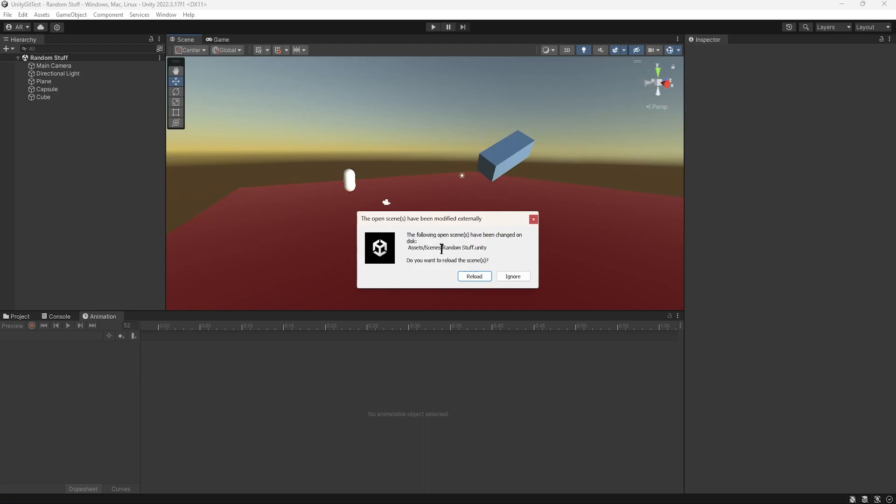
- Reload the Random Stuff scene from disk in Unity to load the main branch's version
{"action": "left_click", "coordinate": [676, 502]}
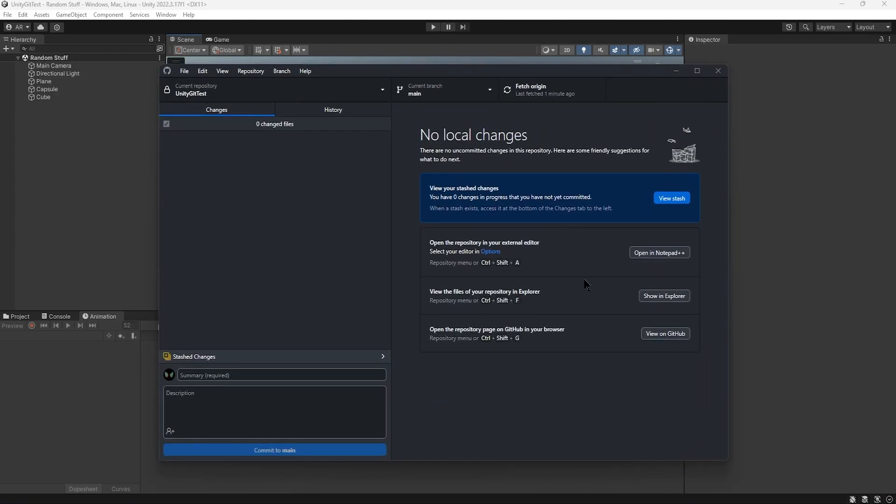
{"action": "left_click", "coordinate": [676, 71]}
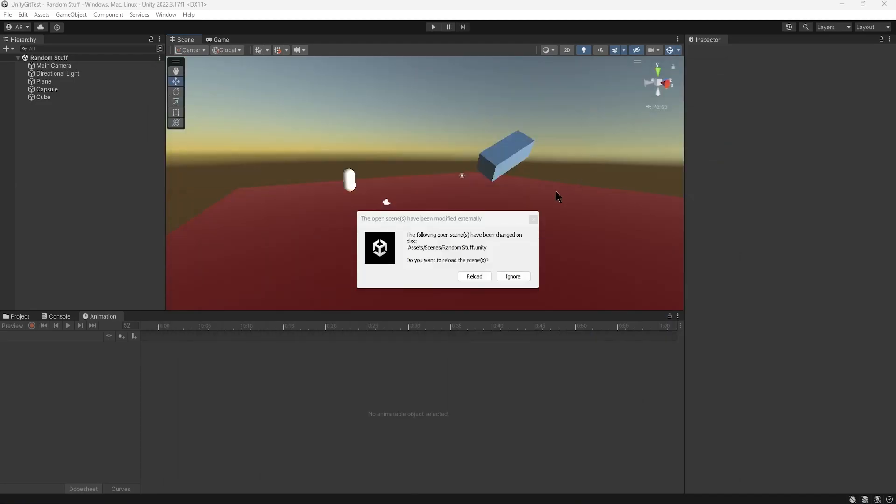
{"action": "left_click", "coordinate": [474, 276]}
- Inspect the Main Camera's components and run the game preview briefly to check for camera animation
{"action": "left_click_drag", "start_coordinate": [349, 207], "coordinate": [335, 204], "text": "alt"}
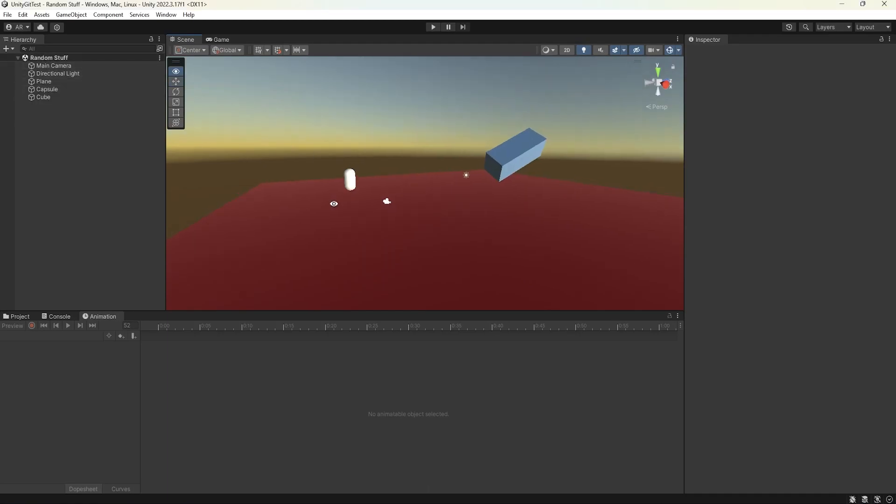
{"action": "left_click", "coordinate": [386, 201]}
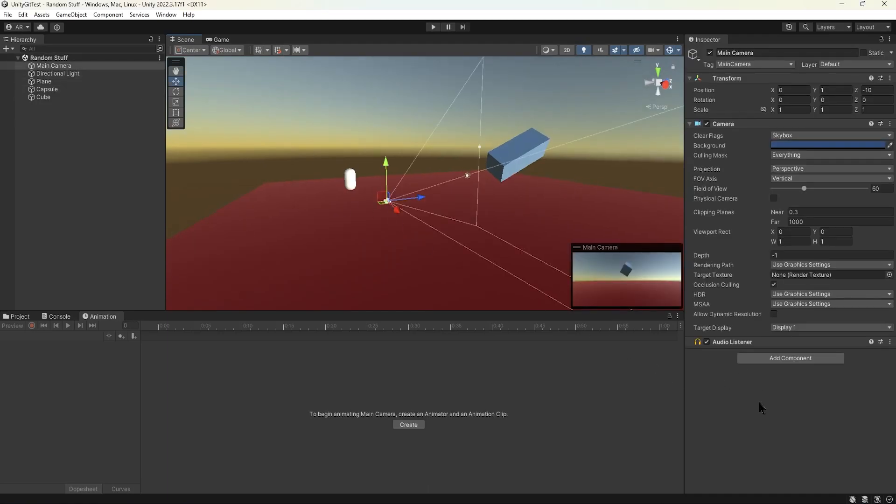
{"action": "left_click_drag", "start_coordinate": [366, 218], "coordinate": [405, 218], "text": "alt"}
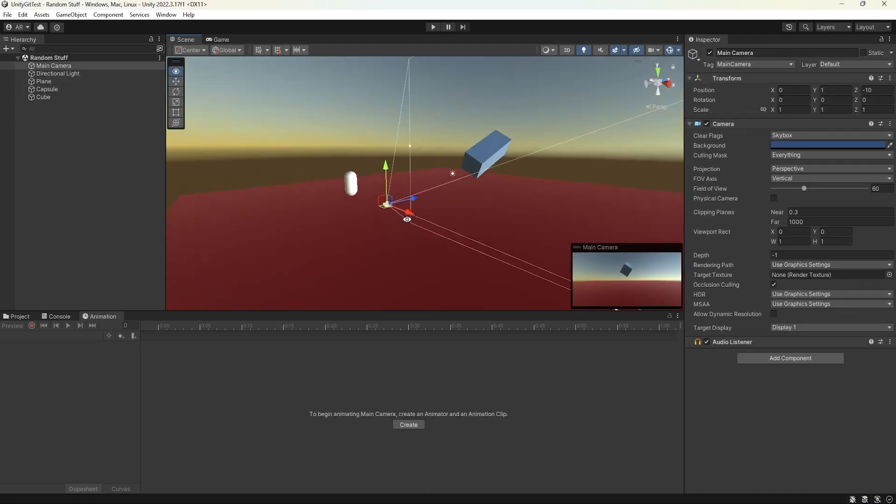
{"action": "left_click", "coordinate": [434, 27]}
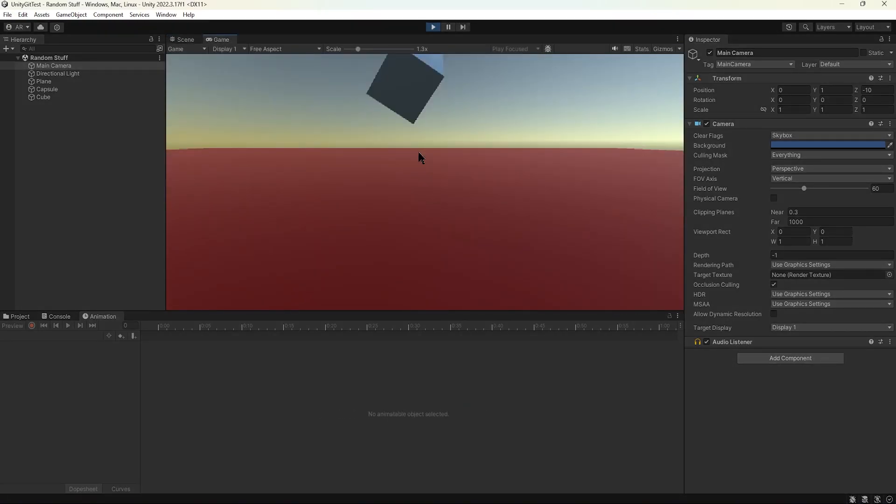
{"action": "left_click", "coordinate": [433, 26]}
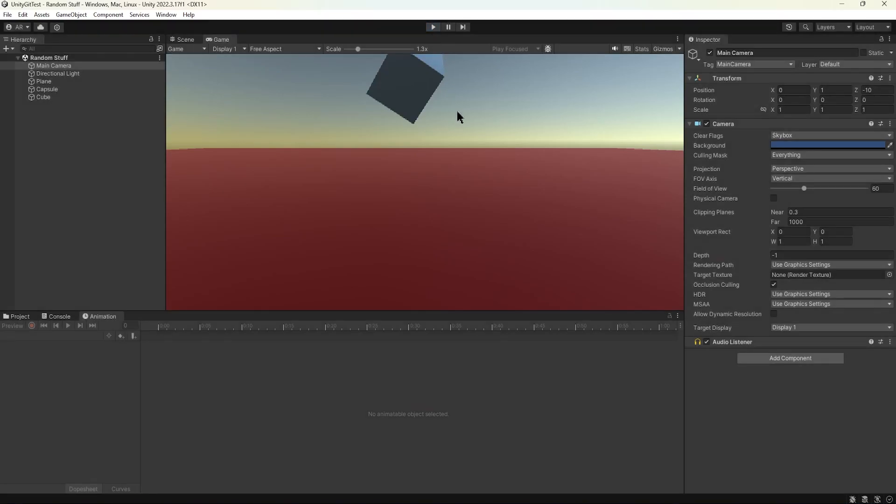
{"action": "left_click", "coordinate": [305, 167]}
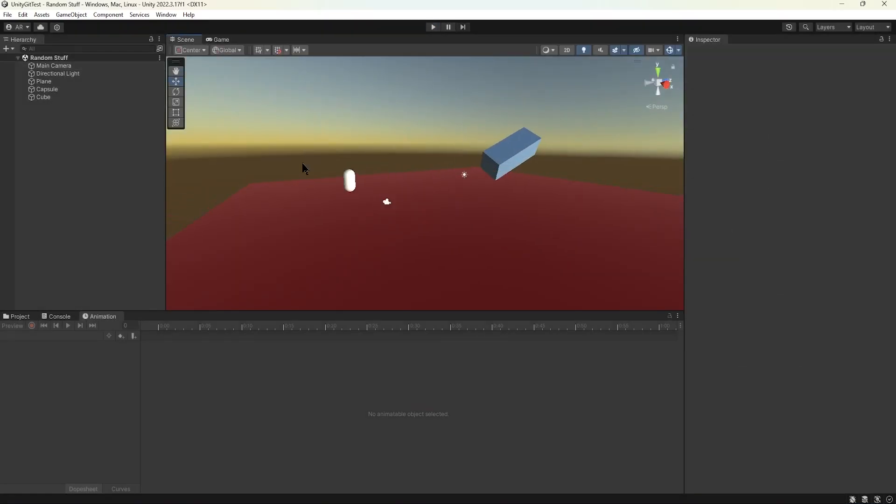
- Add a 3D cylinder named w and place it beside the cube at about X 9.1, Y 3.3, Z 8.1
{"action": "left_click", "coordinate": [75, 15]}
{"action": "mouse_move", "coordinate": [99, 59]}
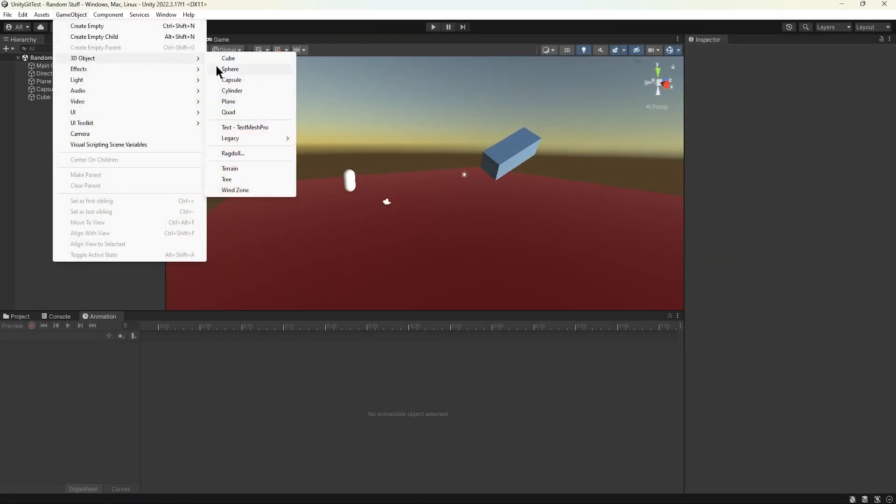
{"action": "left_click", "coordinate": [232, 91]}
{"action": "type", "text": "w"}
{"action": "left_click_drag", "start_coordinate": [443, 196], "coordinate": [598, 181]}
{"action": "left_click", "coordinate": [384, 137]}
{"action": "left_click_drag", "start_coordinate": [384, 138], "coordinate": [363, 151], "text": "alt"}
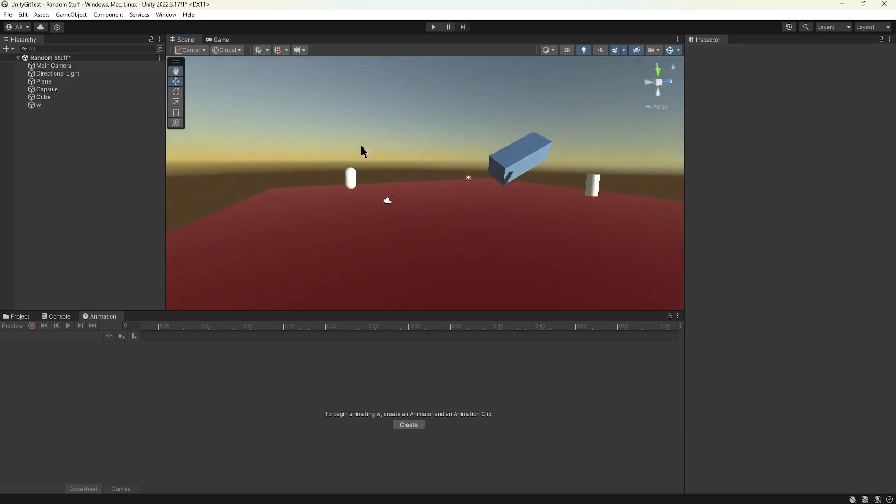
- Check GitHub Desktop for changes, then save the Random Stuff scene containing the cylinder in Unity
{"action": "left_click", "coordinate": [670, 503]}
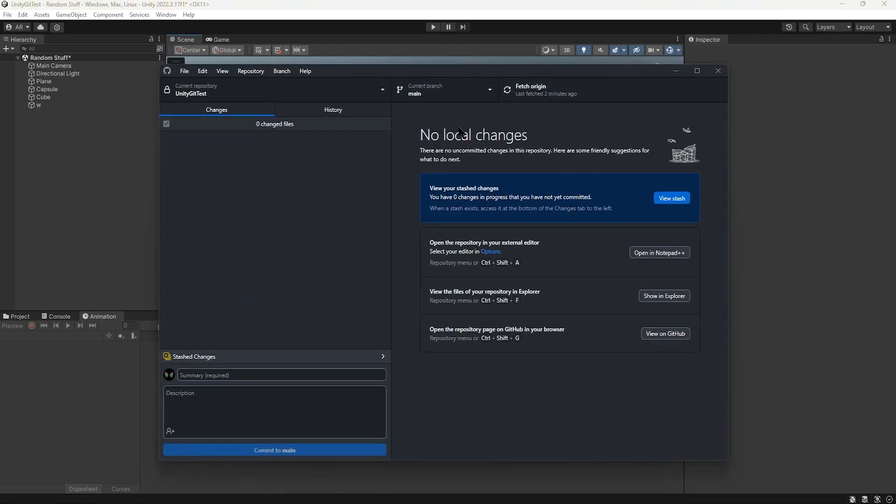
{"action": "left_click", "coordinate": [677, 73]}
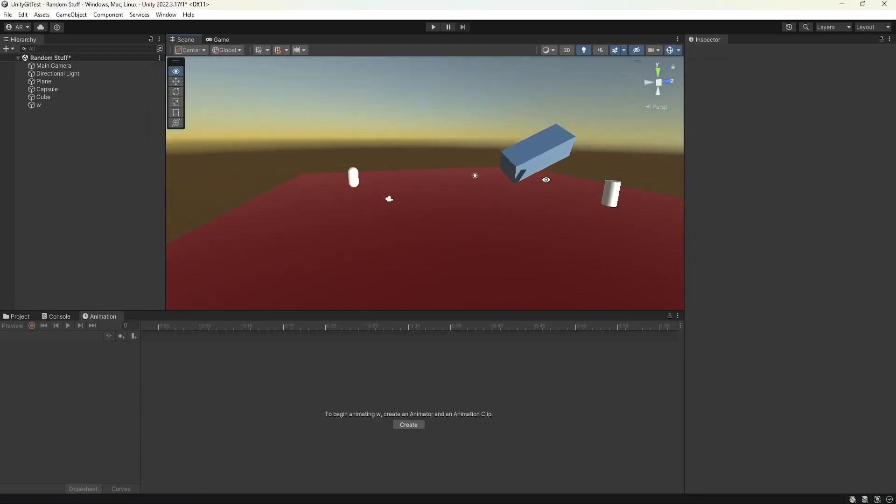
{"action": "left_click", "coordinate": [610, 199]}
{"action": "right_click_drag", "start_coordinate": [610, 199], "coordinate": [363, 193]}
{"action": "mouse_move", "coordinate": [380, 182]}
{"action": "left_mouse_down"}
{"action": "mouse_move", "coordinate": [384, 223]}
{"action": "mouse_move", "coordinate": [390, 173]}
{"action": "left_mouse_up"}
{"action": "right_click_drag", "start_coordinate": [305, 208], "coordinate": [499, 201]}
{"action": "left_click", "coordinate": [7, 14]}
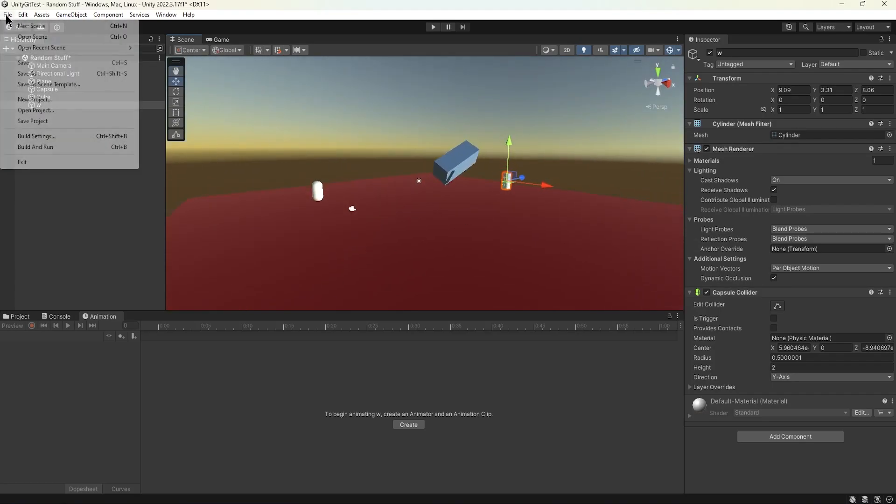
{"action": "left_click", "coordinate": [29, 63]}
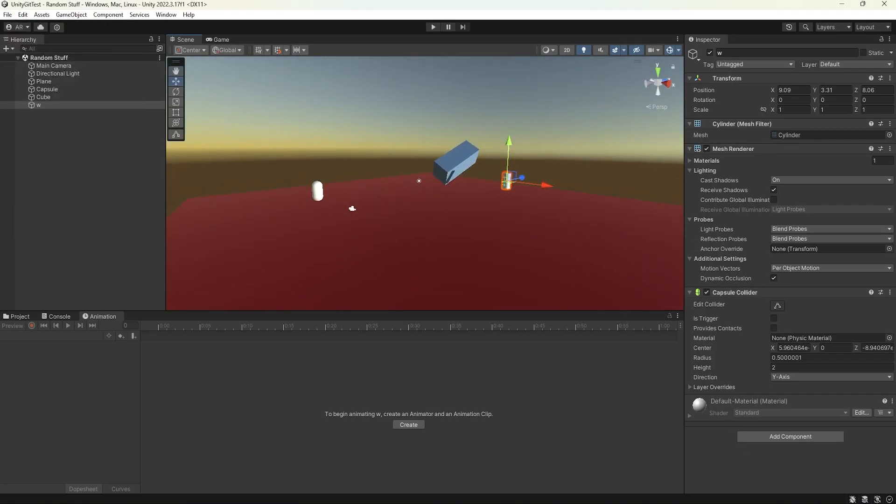
- In GitHub Desktop, commit the Random Stuff.unity change to main with a summary and push it to origin
{"action": "key", "text": "alt+Tab"}
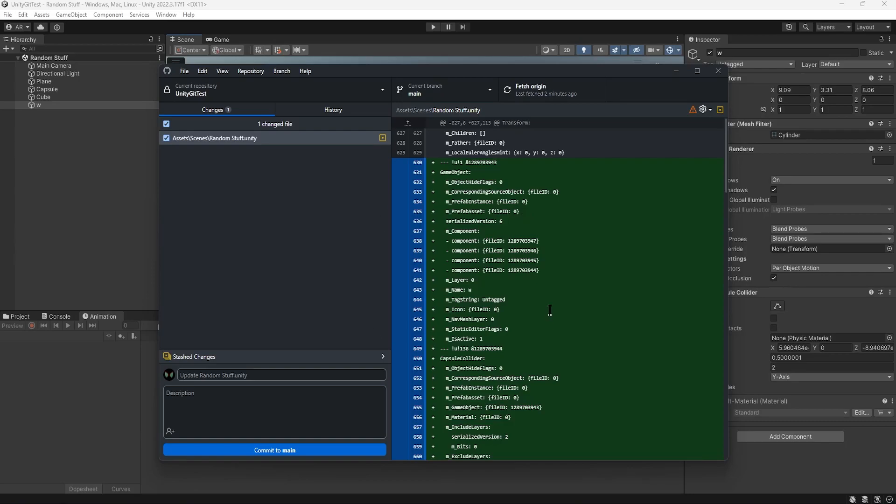
{"action": "left_click", "coordinate": [235, 376]}
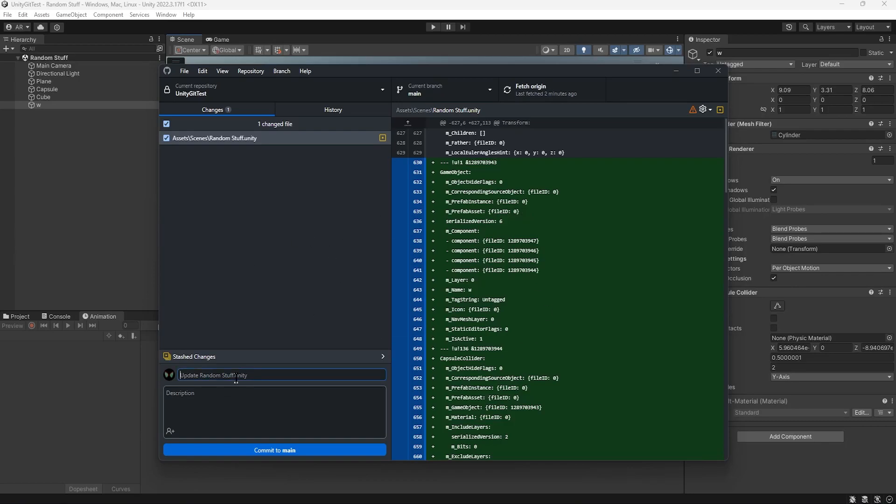
{"action": "type", "text": "Added a Cylinder to the Scene"}
{"action": "left_click", "coordinate": [312, 450]}
{"action": "key", "text": "ctrl+p"}
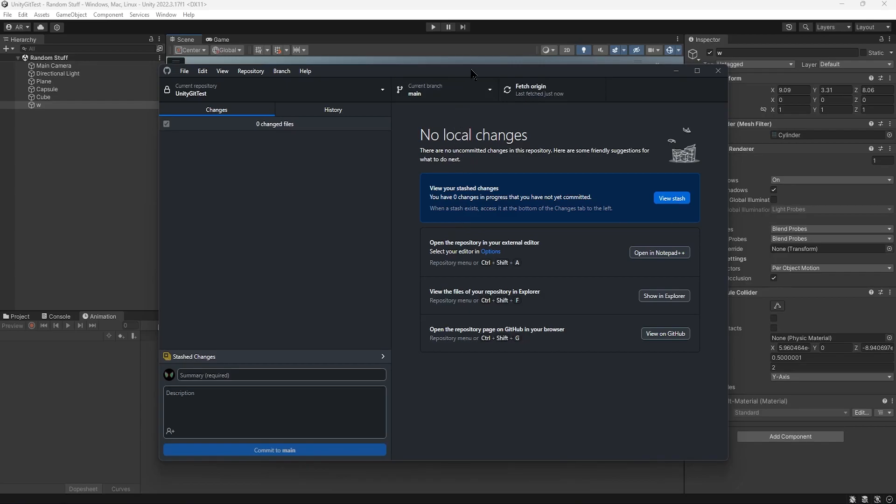
- Check out the CameraAnimation branch and reload the Random Stuff scene in Unity
{"action": "left_click", "coordinate": [472, 94]}
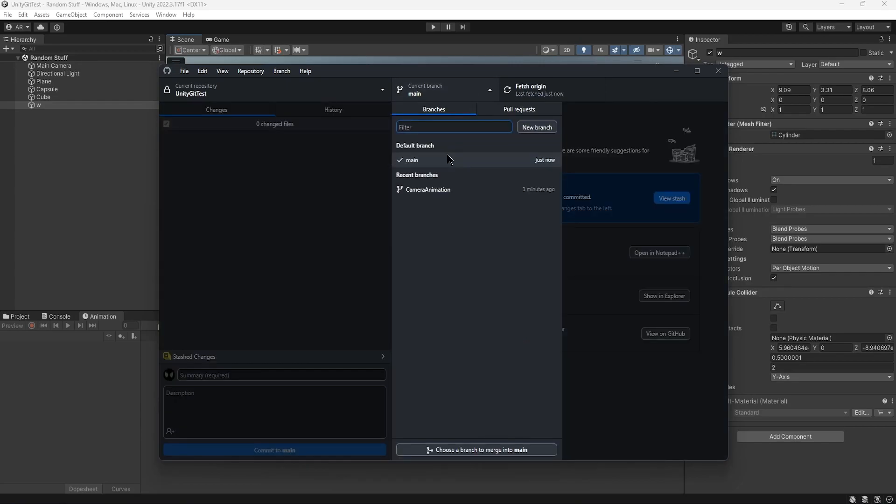
{"action": "left_click", "coordinate": [444, 192]}
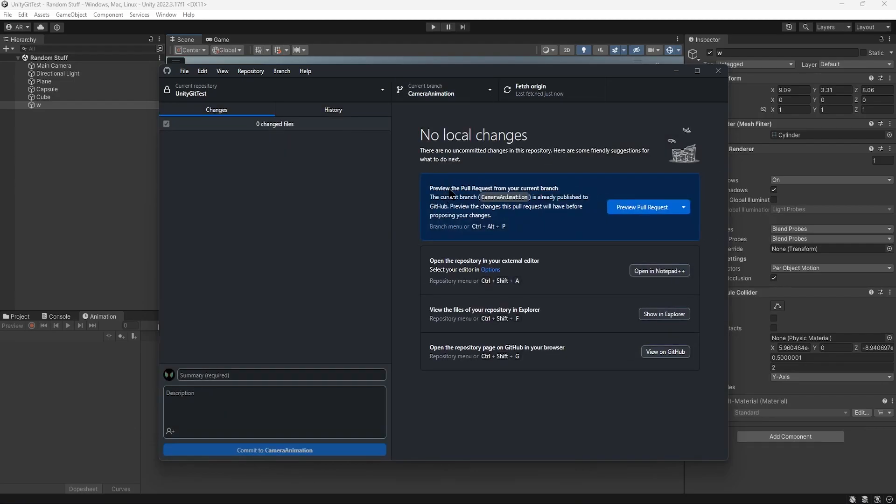
{"action": "left_click", "coordinate": [676, 70]}
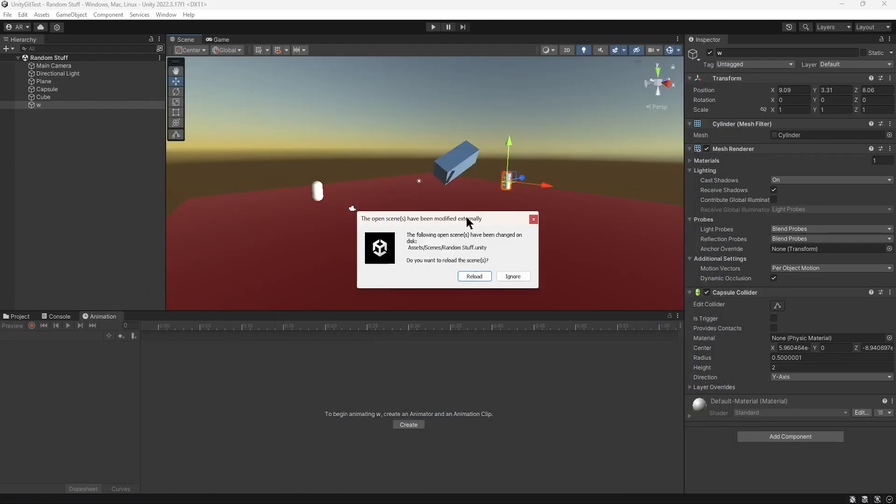
{"action": "left_click", "coordinate": [478, 276]}
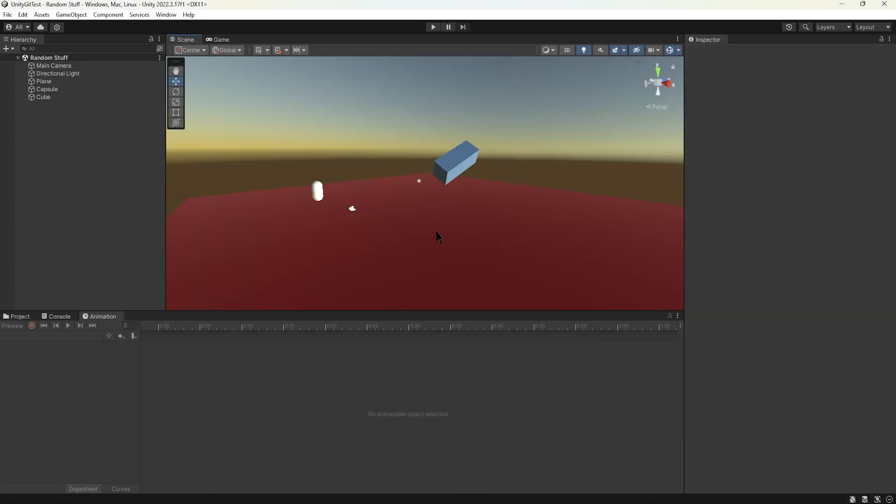
- Run the game preview to check the camera animation on the CameraAnimation branch, then stop it
{"action": "right_click_drag", "start_coordinate": [439, 236], "coordinate": [417, 238]}
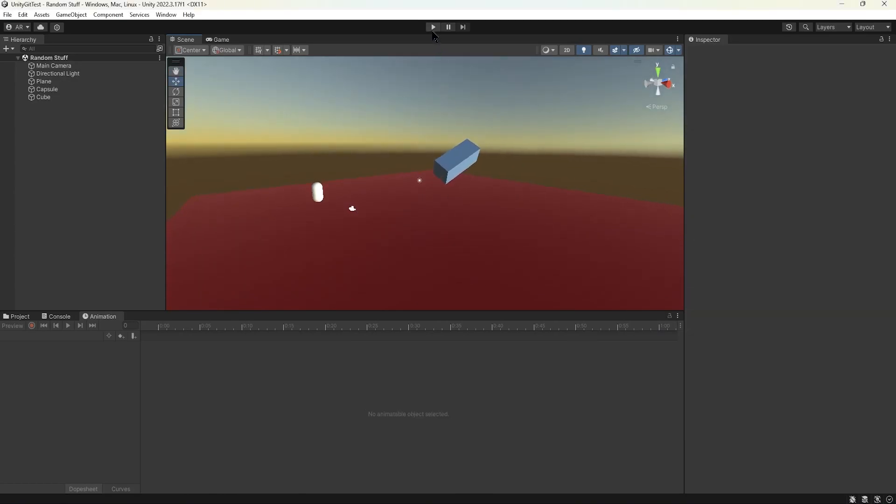
{"action": "left_click", "coordinate": [433, 27]}
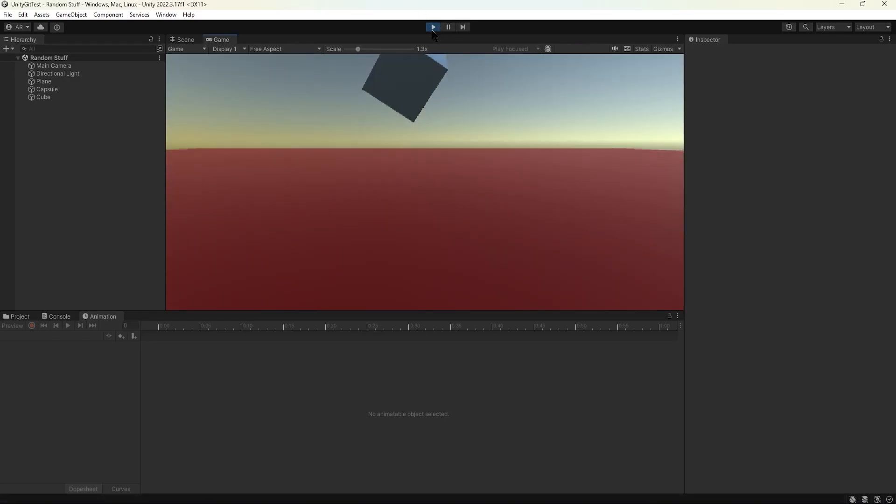
{"action": "left_click", "coordinate": [433, 30]}
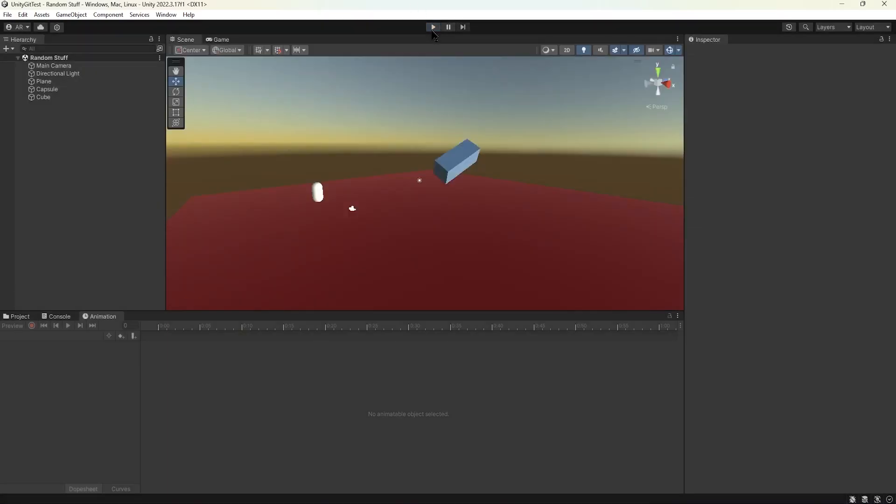
- In GitHub Desktop, create a branch named TestLight based on CameraAnimation and publish it to GitHub
{"action": "left_click", "coordinate": [668, 501]}
{"action": "left_click", "coordinate": [469, 94]}
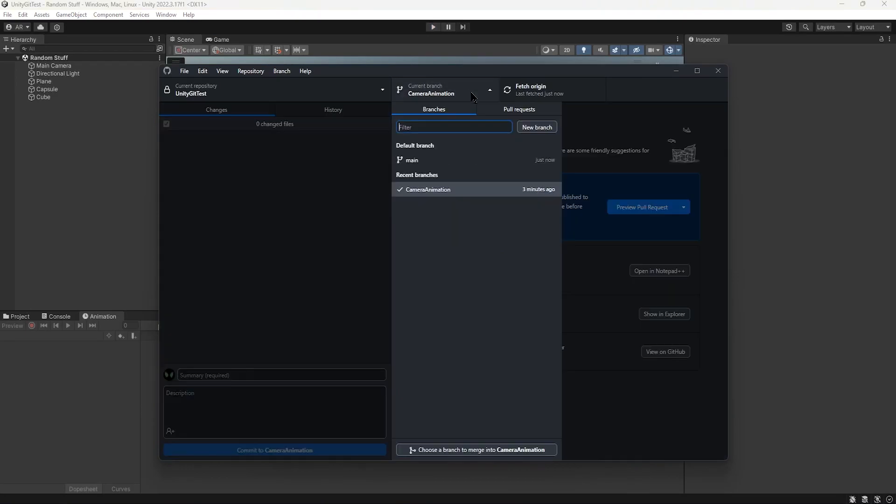
{"action": "left_click", "coordinate": [547, 130]}
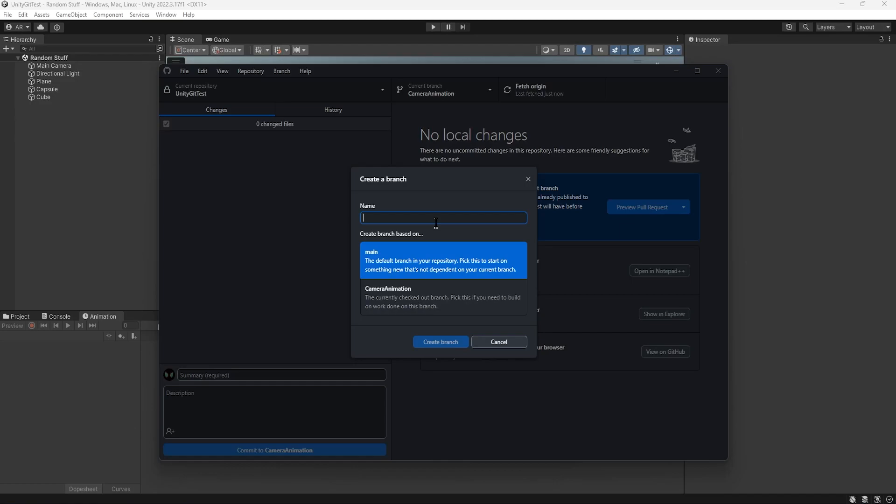
{"action": "type", "text": "New"}
{"action": "key", "text": "BackSpace"}
{"action": "key", "text": "BackSpace"}
{"action": "type", "text": "TestLight"}
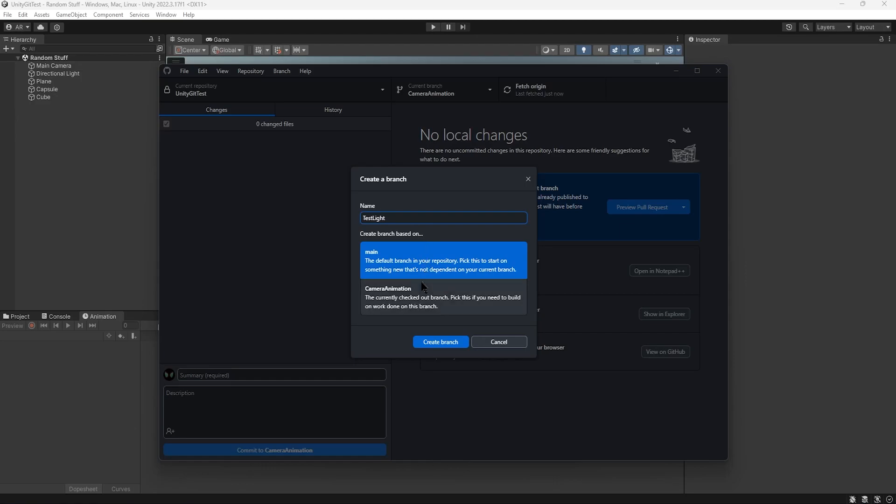
{"action": "left_click", "coordinate": [426, 299]}
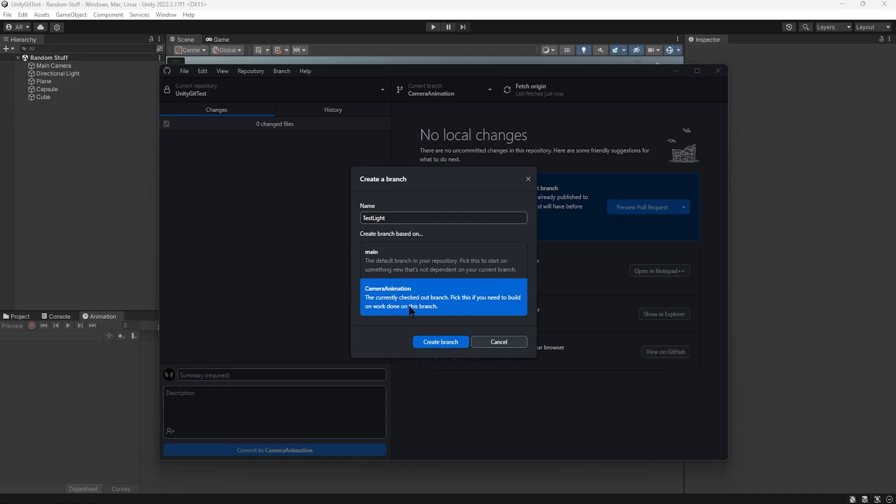
{"action": "left_click", "coordinate": [441, 344]}
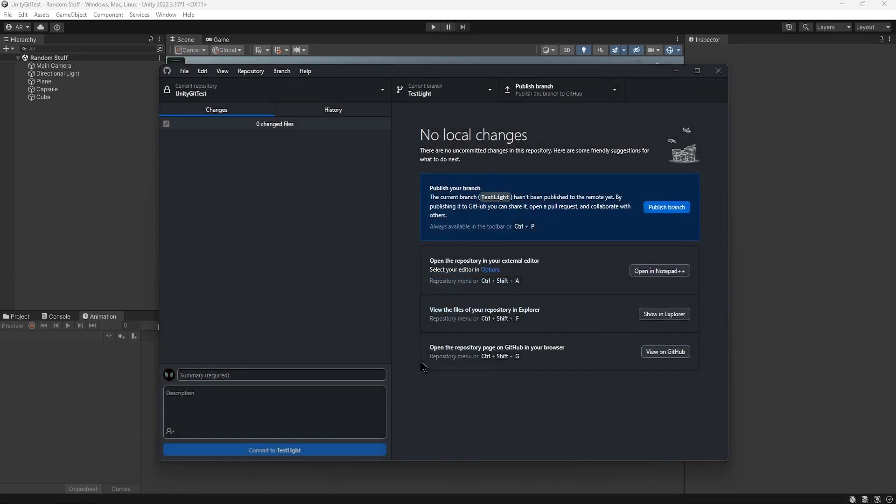
{"action": "left_click", "coordinate": [534, 96]}
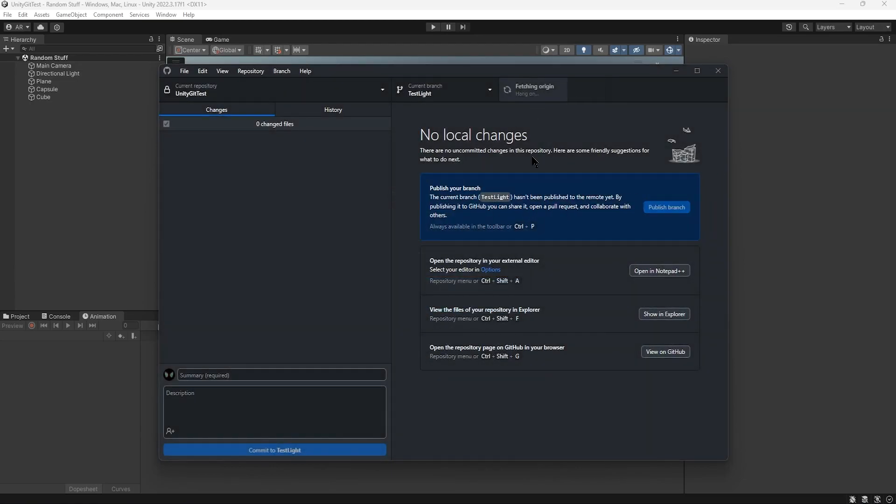
- Return to Unity and inspect the Main Camera and its My Camera animation in the scene
{"action": "left_click", "coordinate": [675, 70]}
{"action": "mouse_move", "coordinate": [441, 205]}
{"action": "left_mouse_down", "text": "alt"}
{"action": "mouse_move", "coordinate": [404, 208]}
{"action": "mouse_move", "coordinate": [464, 199]}
{"action": "mouse_move", "coordinate": [434, 203]}
{"action": "left_mouse_up", "text": "alt"}
{"action": "left_click", "coordinate": [352, 209]}
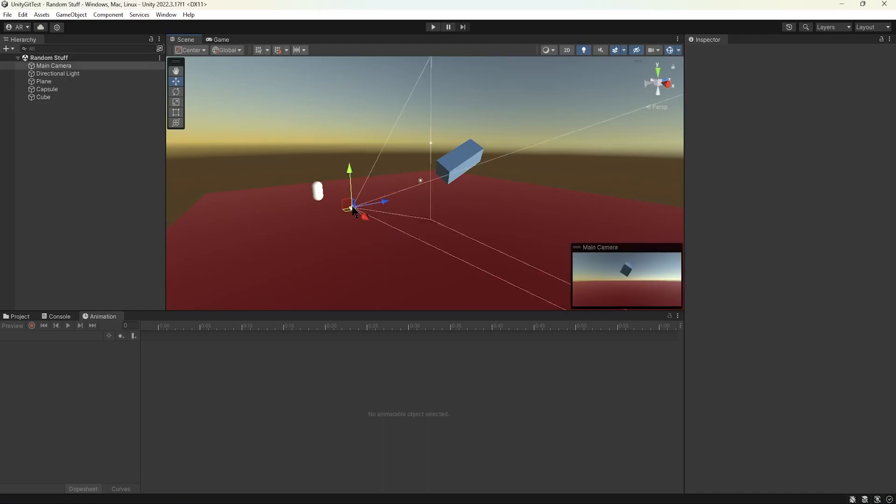
{"action": "left_click", "coordinate": [287, 327]}
{"action": "left_click_drag", "start_coordinate": [287, 325], "coordinate": [106, 326]}
{"action": "left_click", "coordinate": [282, 143]}
{"action": "left_click_drag", "start_coordinate": [328, 146], "coordinate": [287, 147], "text": "alt"}
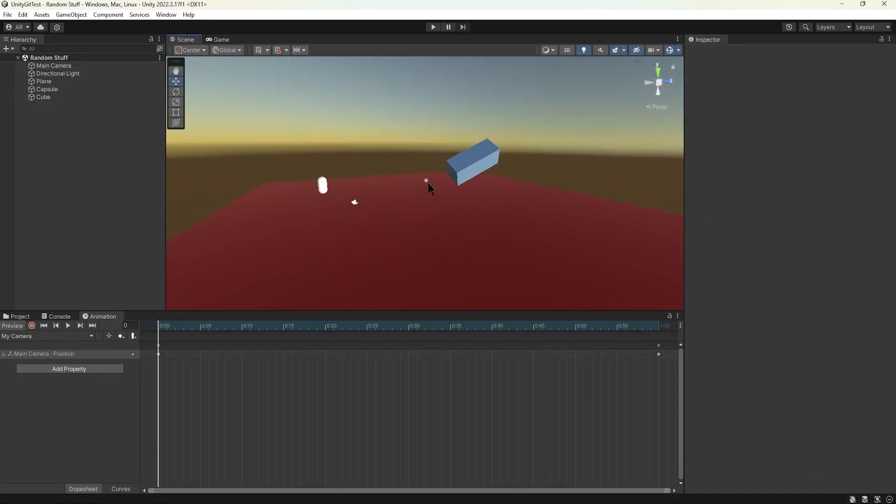
- Tint the Directional Light orange and rotate it, and add a spot light named w to the scene
{"action": "left_click", "coordinate": [71, 15]}
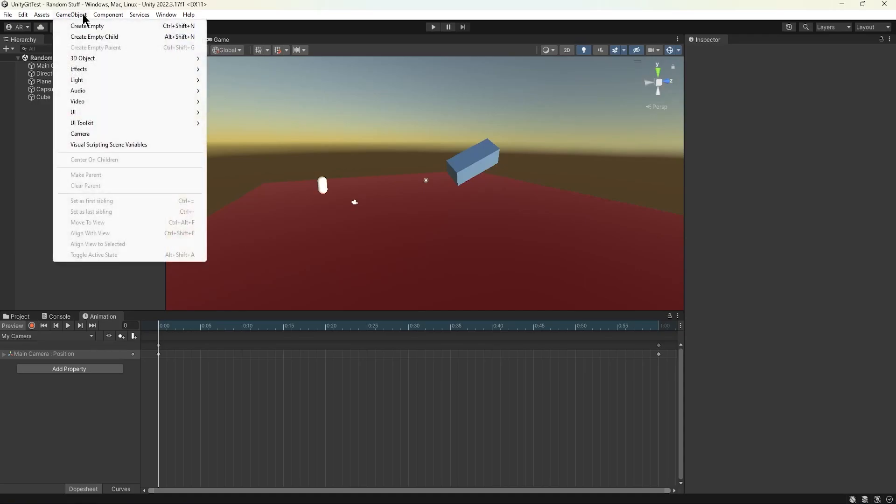
{"action": "mouse_move", "coordinate": [90, 82]}
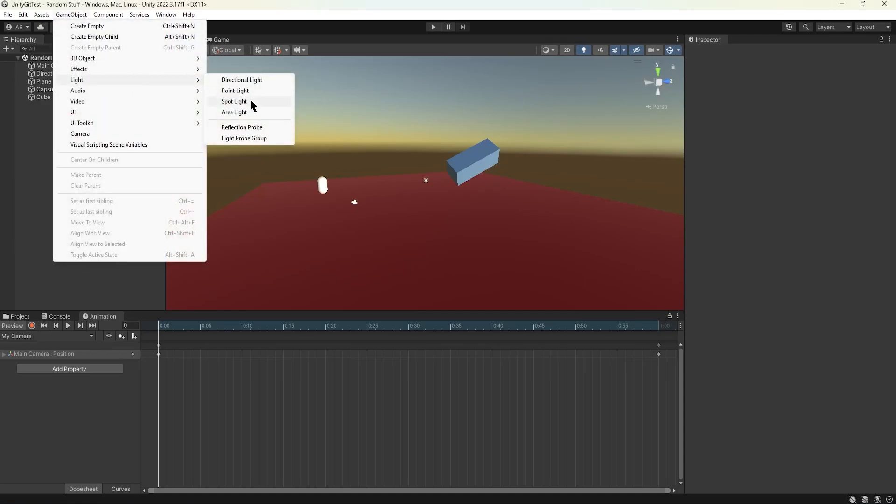
{"action": "left_click", "coordinate": [247, 81]}
{"action": "left_click", "coordinate": [77, 15]}
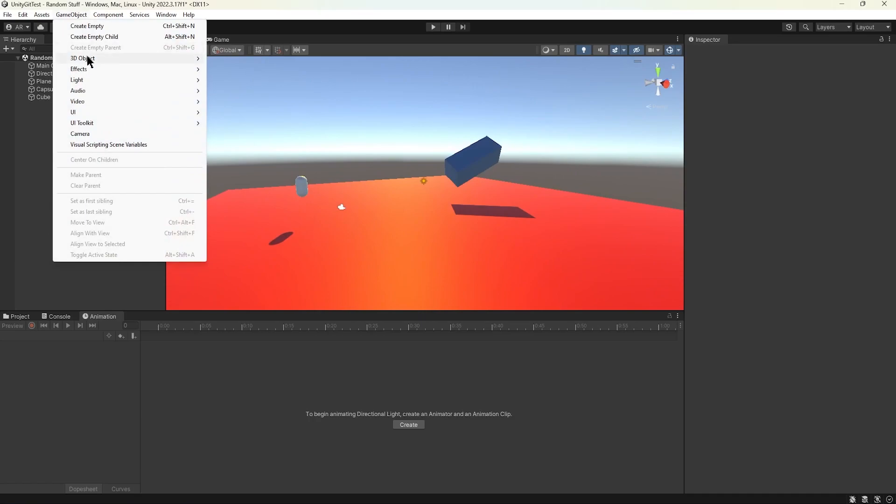
{"action": "mouse_move", "coordinate": [89, 82]}
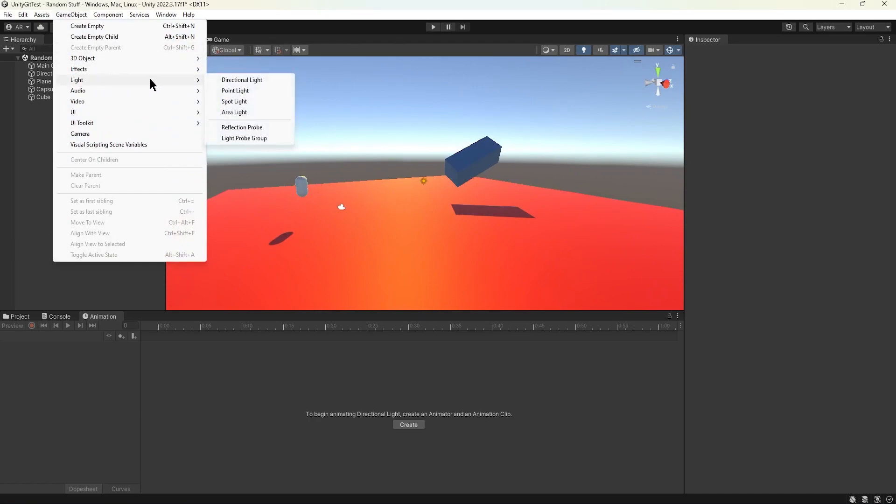
{"action": "left_click", "coordinate": [254, 92]}
{"action": "type", "text": "W"}
{"action": "key", "text": "Return"}
- Position the w light above the plane beside the capsule, brighten it so it casts a white patch, and save the scene
{"action": "key", "text": "w"}
{"action": "left_click_drag", "start_coordinate": [456, 185], "coordinate": [370, 189]}
{"action": "left_click_drag", "start_coordinate": [330, 211], "coordinate": [339, 187]}
{"action": "left_click_drag", "start_coordinate": [727, 151], "coordinate": [809, 143]}
{"action": "left_click_drag", "start_coordinate": [710, 177], "coordinate": [84, 164]}
{"action": "left_click_drag", "start_coordinate": [344, 204], "coordinate": [384, 176], "text": "alt"}
{"action": "left_click", "coordinate": [502, 150]}
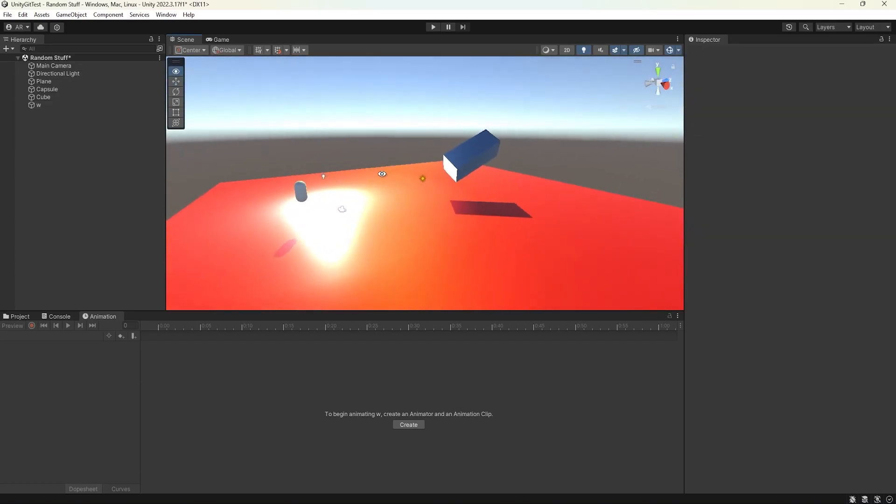
{"action": "left_click", "coordinate": [7, 15]}
{"action": "left_click", "coordinate": [16, 62]}
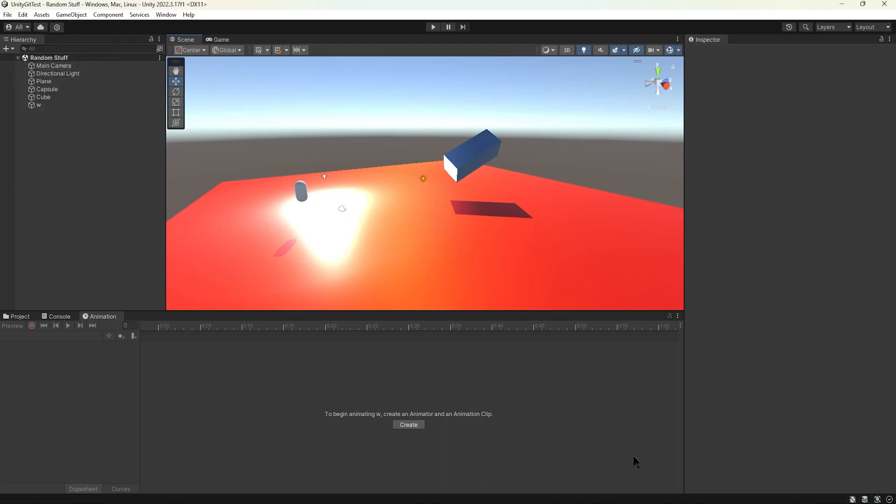
- In GitHub Desktop, commit the Random Stuff scene change to TestLight with the summary "Lighting Update" and push it to origin
{"action": "key", "text": "alt+Tab"}
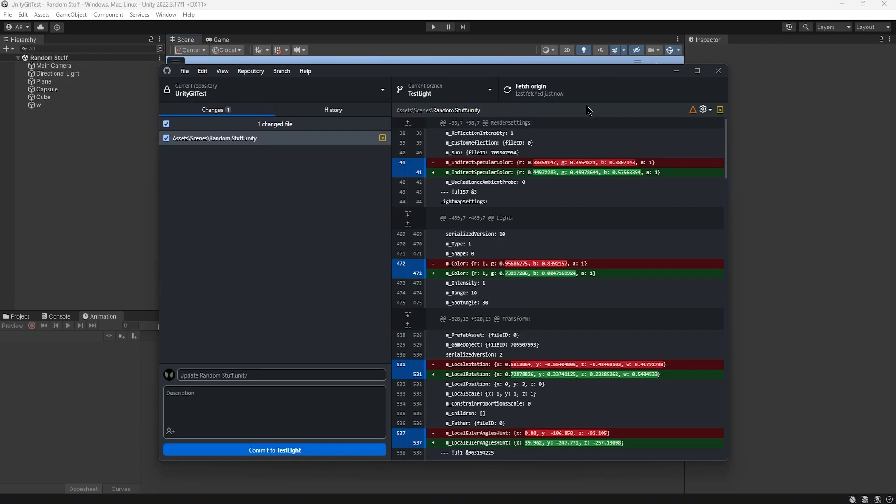
{"action": "left_click", "coordinate": [202, 375]}
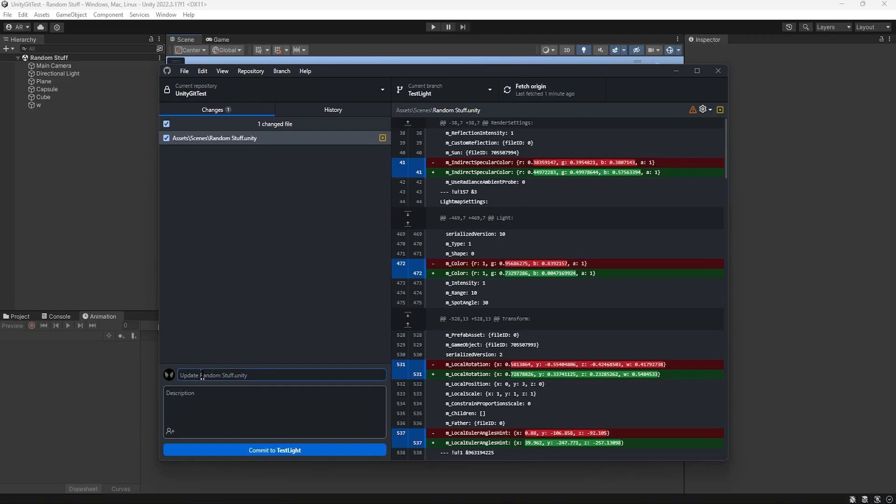
{"action": "type", "text": "Lighting Update"}
{"action": "left_click", "coordinate": [294, 449]}
{"action": "key", "text": "ctrl+p"}
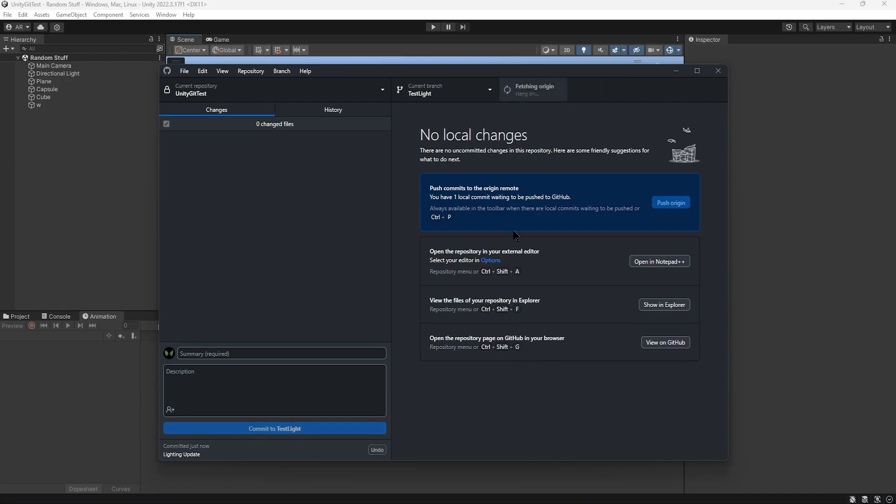
{"action": "left_click", "coordinate": [675, 70]}
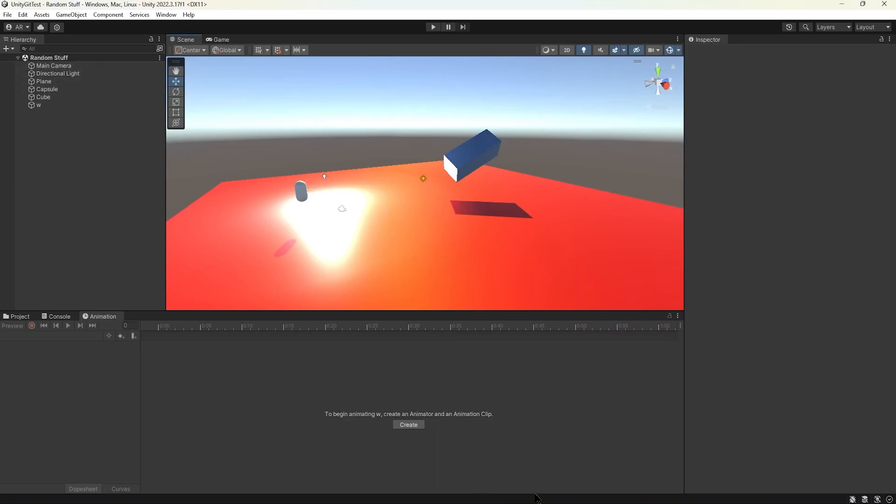
- Switch the repository to the main branch in GitHub Desktop and reload the Random Stuff scene in Unity
{"action": "key", "text": "alt+Tab"}
{"action": "left_click", "coordinate": [436, 99]}
{"action": "left_click", "coordinate": [442, 159]}
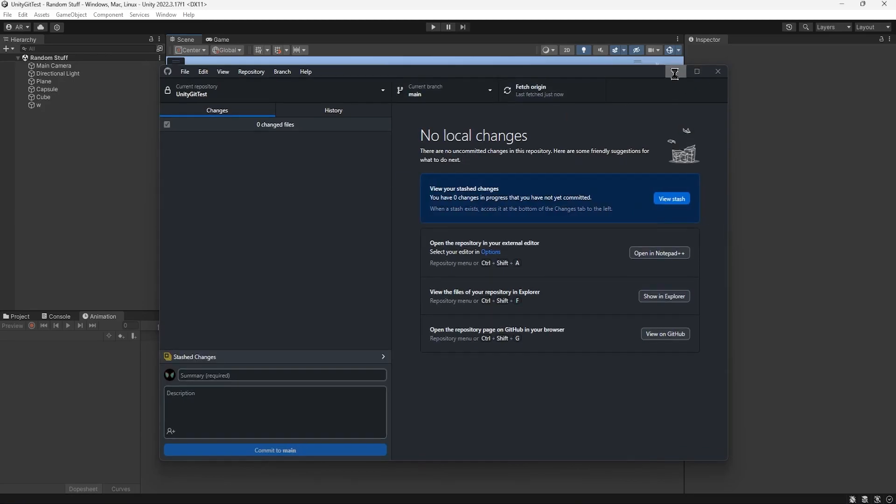
{"action": "key", "text": "alt+Tab"}
{"action": "left_click", "coordinate": [484, 277]}
{"action": "left_click_drag", "start_coordinate": [445, 218], "coordinate": [328, 191], "text": "alt"}
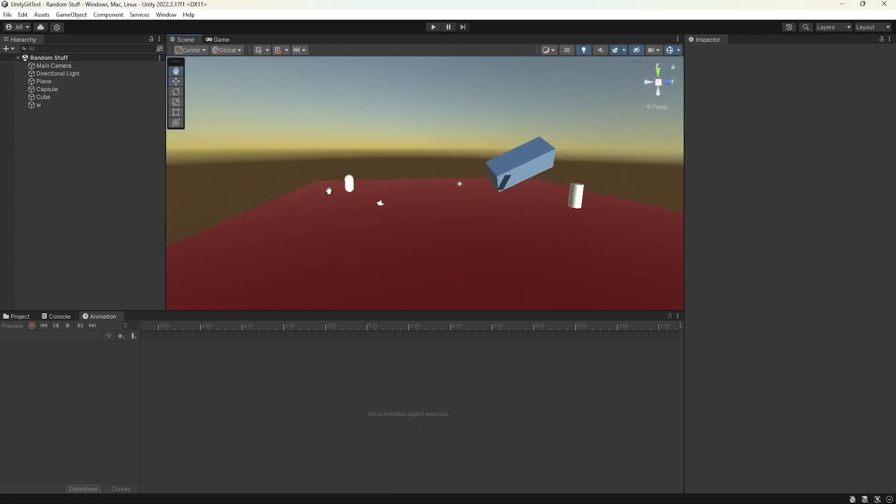
- Open the project's Scenes folder in Unity and check the scene files it holds
{"action": "left_click", "coordinate": [21, 316]}
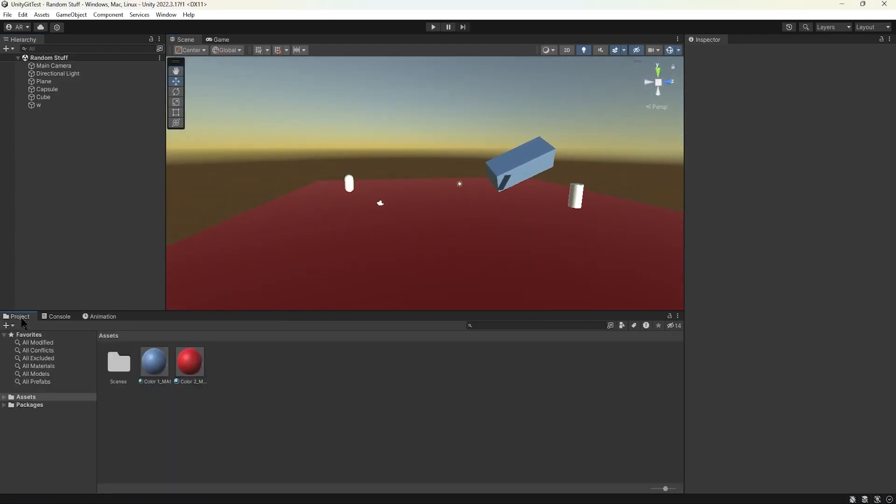
{"action": "double_click", "coordinate": [119, 366]}
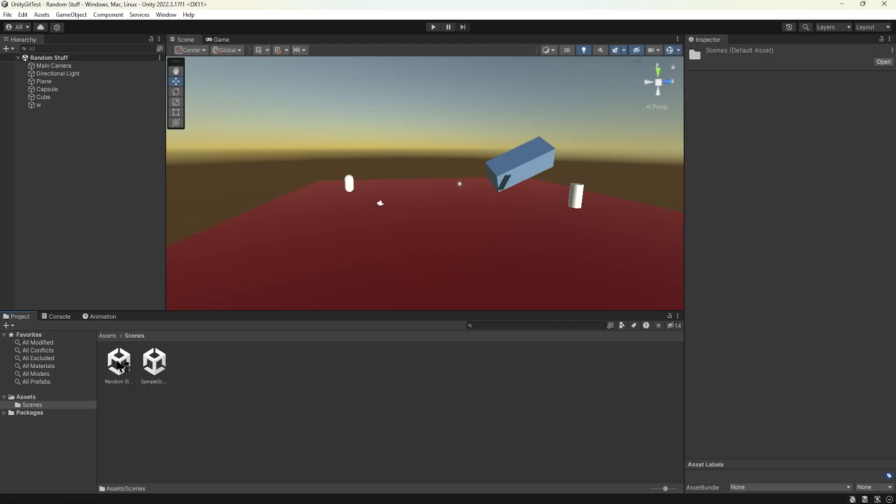
{"action": "right_click", "coordinate": [200, 375]}
{"action": "left_click", "coordinate": [190, 399]}
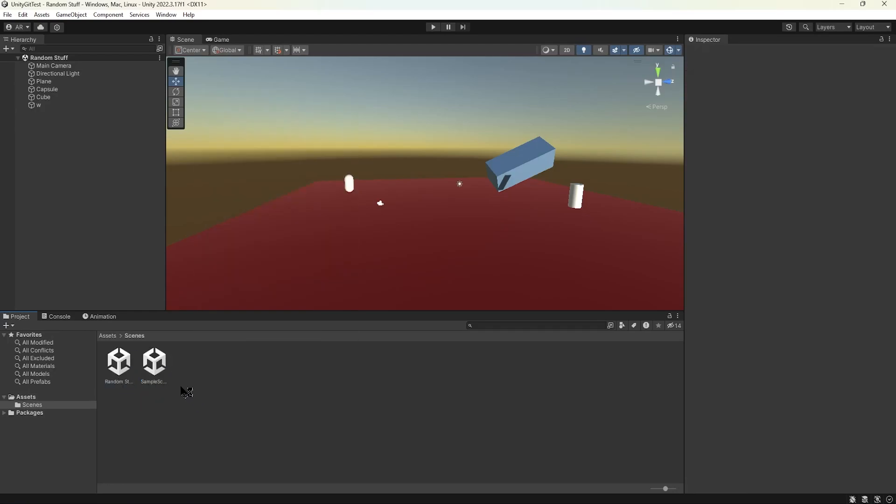
{"action": "left_click", "coordinate": [120, 363]}
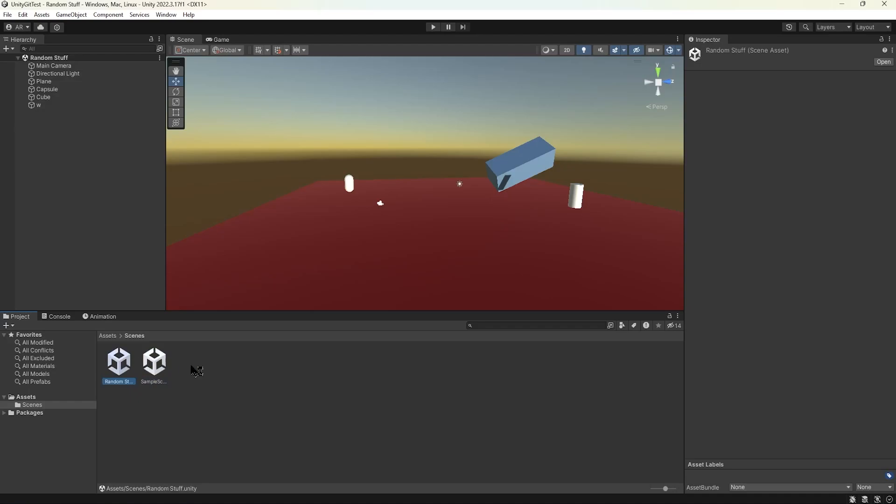
{"action": "left_click", "coordinate": [233, 369]}
- Save a copy of the current scene as "Additional File Scene'" in the Assets/Scenes folder
{"action": "left_click", "coordinate": [8, 15]}
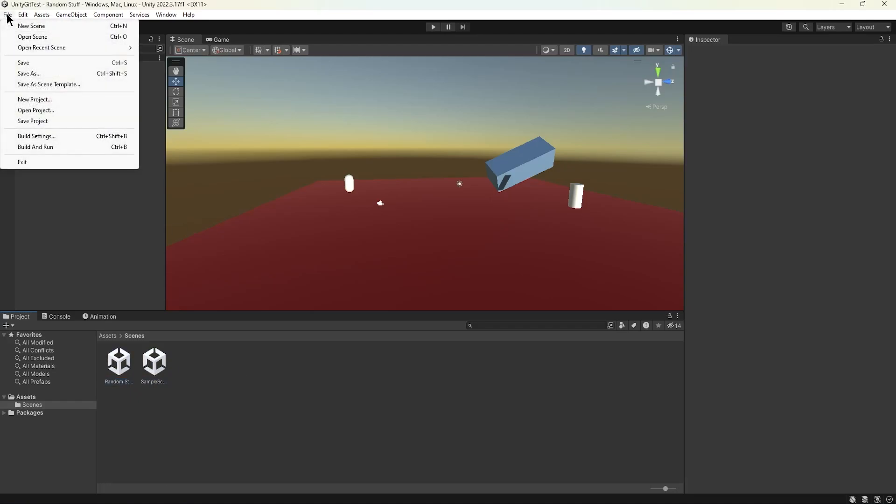
{"action": "left_click", "coordinate": [41, 75]}
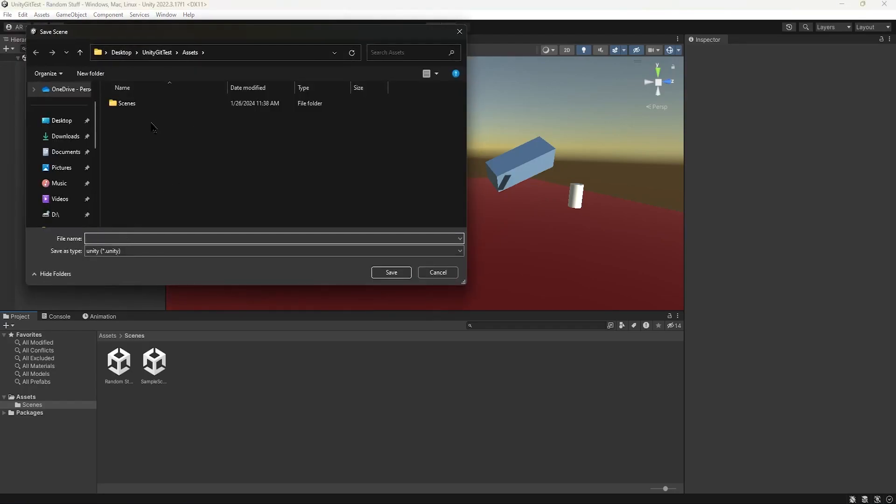
{"action": "double_click", "coordinate": [142, 104]}
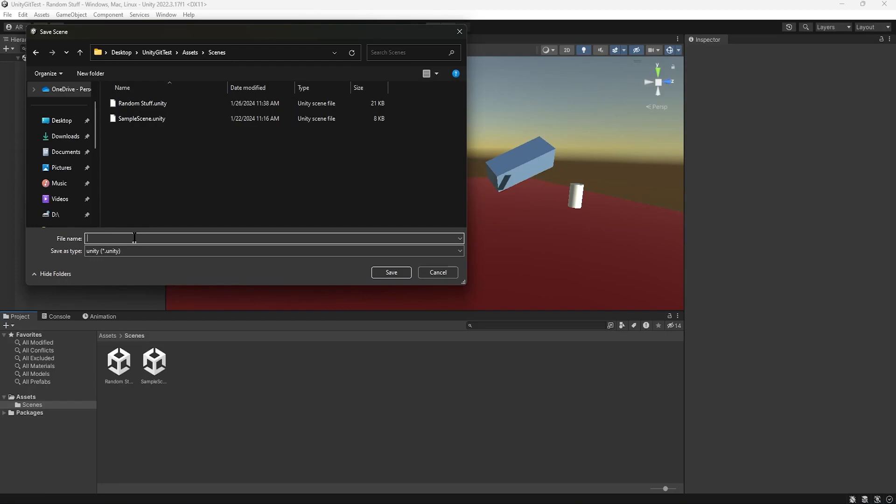
{"action": "type", "text": "Additional File Scene"}
{"action": "key", "text": "Return"}
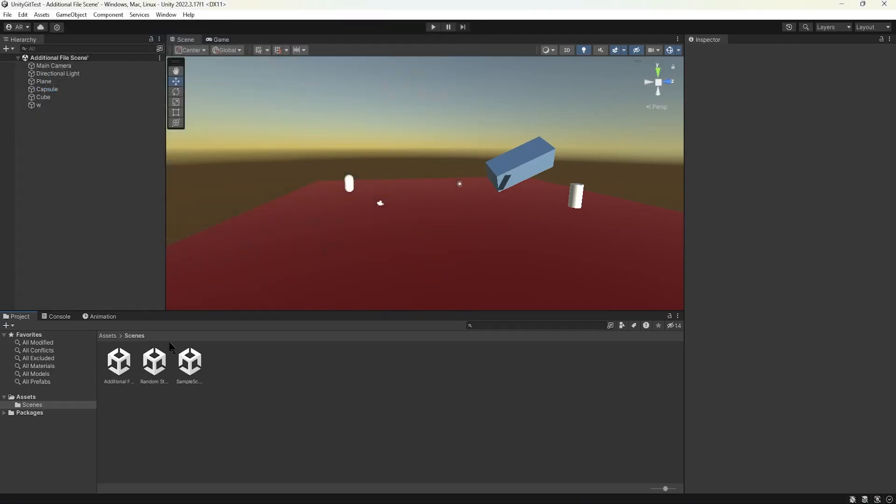
{"action": "left_click", "coordinate": [8, 15]}
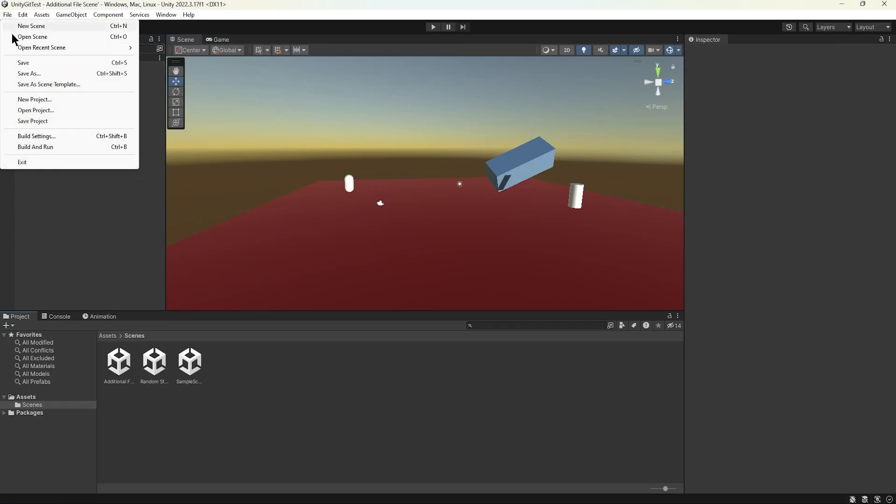
{"action": "left_click", "coordinate": [23, 63]}
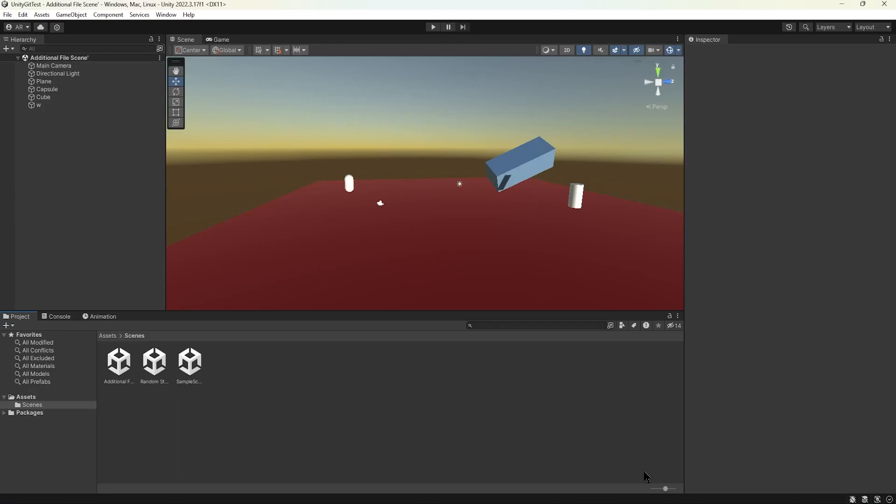
- In GitHub Desktop, commit the new scene and its meta file to main with a summary beginning "Added New Scene", and push it
{"action": "key", "text": "alt+Tab"}
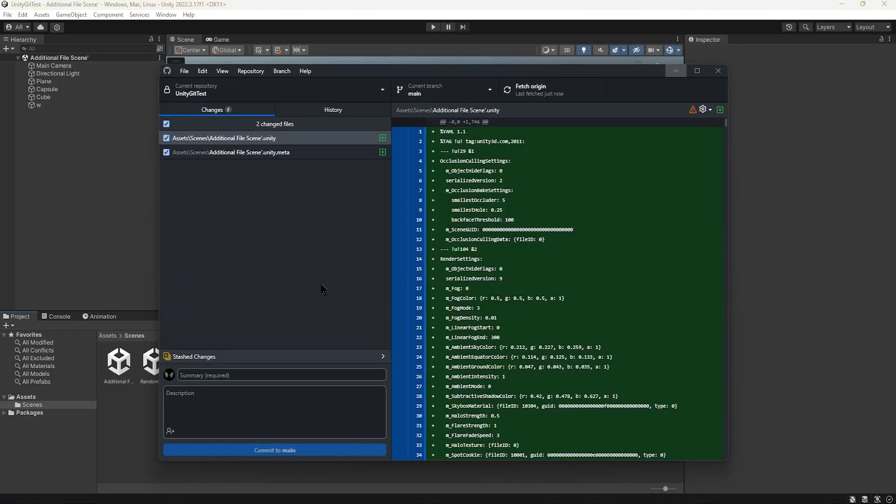
{"action": "left_click", "coordinate": [250, 375]}
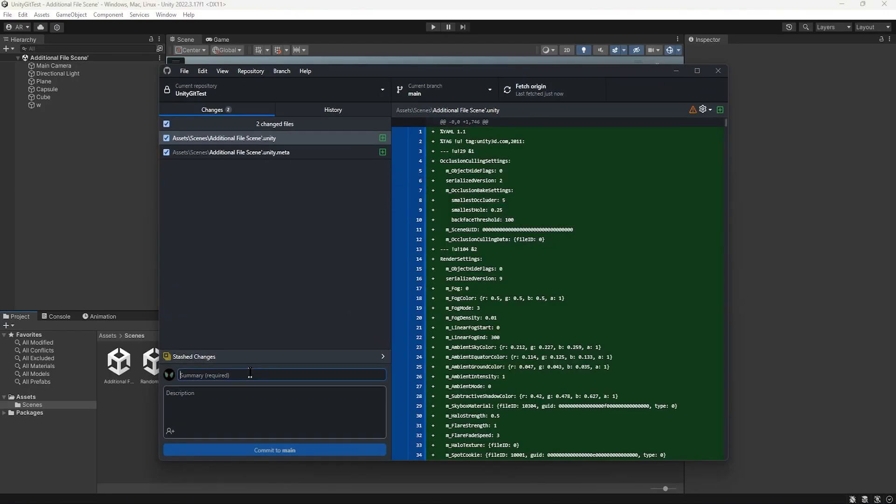
{"action": "type", "text": "Added New Scene File"}
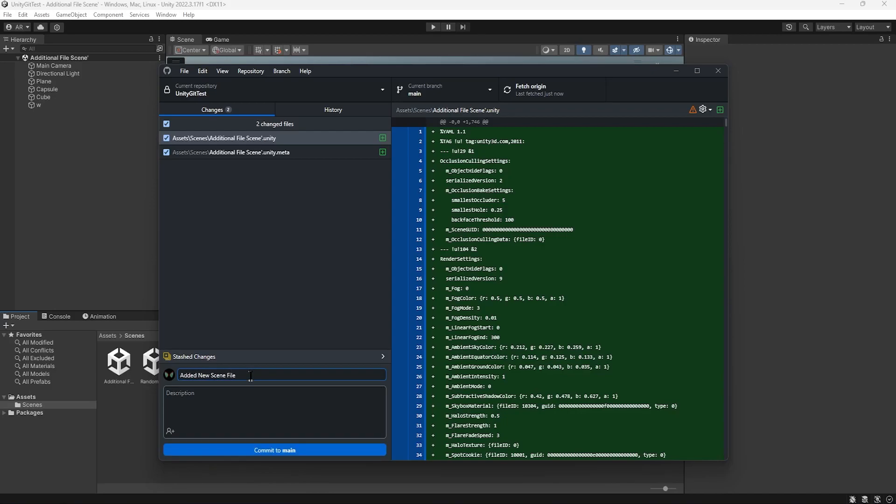
{"action": "left_click", "coordinate": [282, 450]}
{"action": "left_click", "coordinate": [567, 95]}
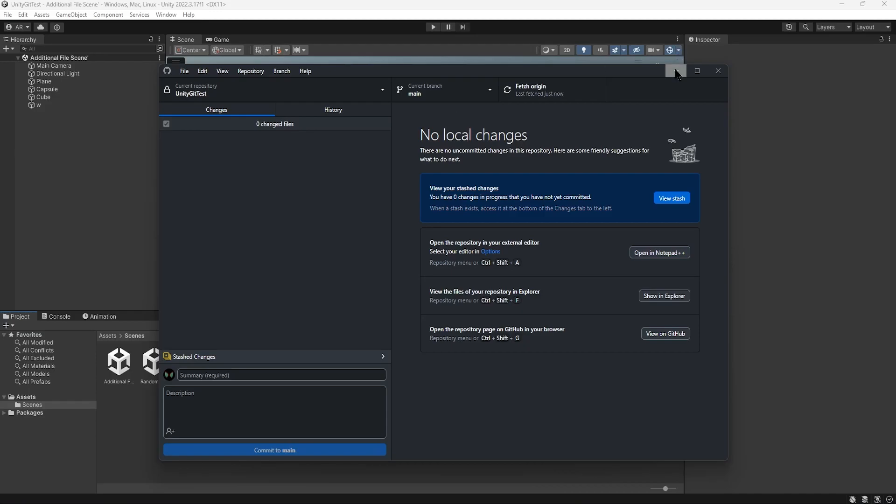
- Create a branch named MistakeBranch from main and publish it to GitHub
{"action": "left_click", "coordinate": [449, 88]}
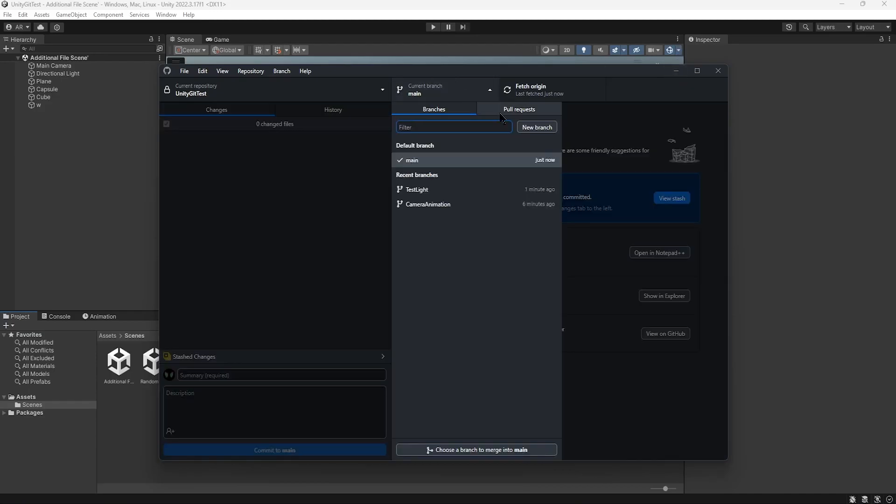
{"action": "left_click", "coordinate": [535, 127]}
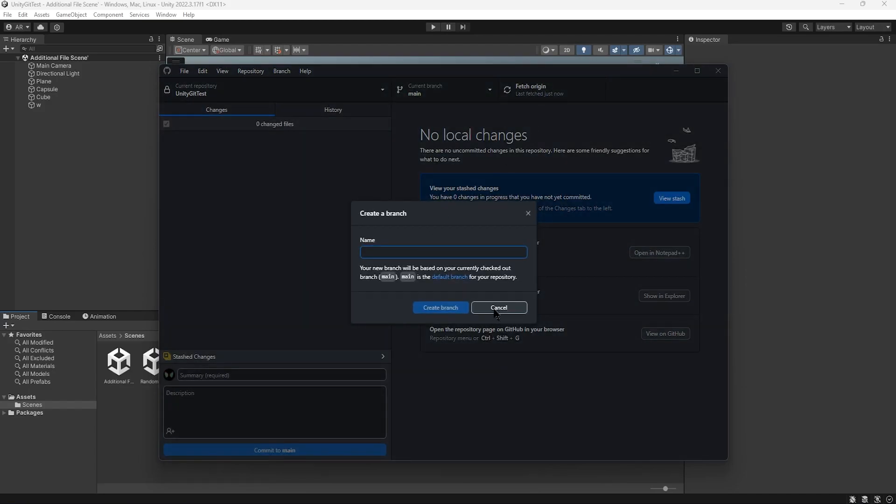
{"action": "type", "text": "MistakeBranch"}
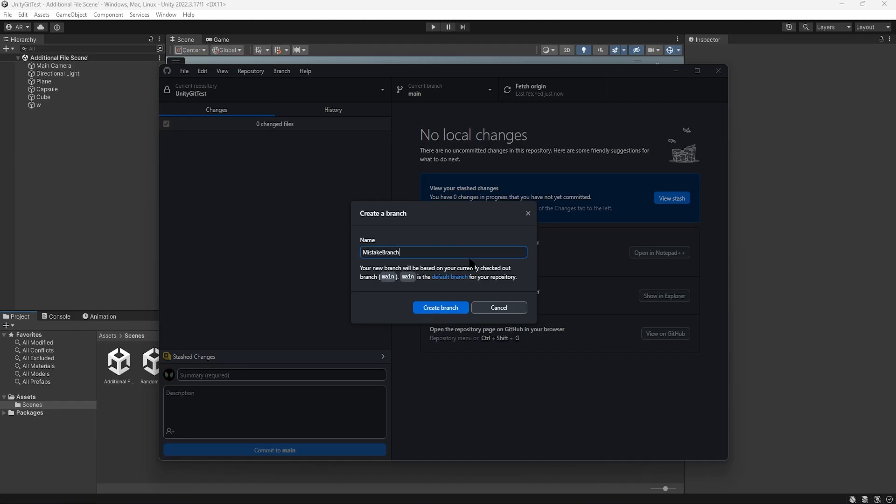
{"action": "key", "text": "Return"}
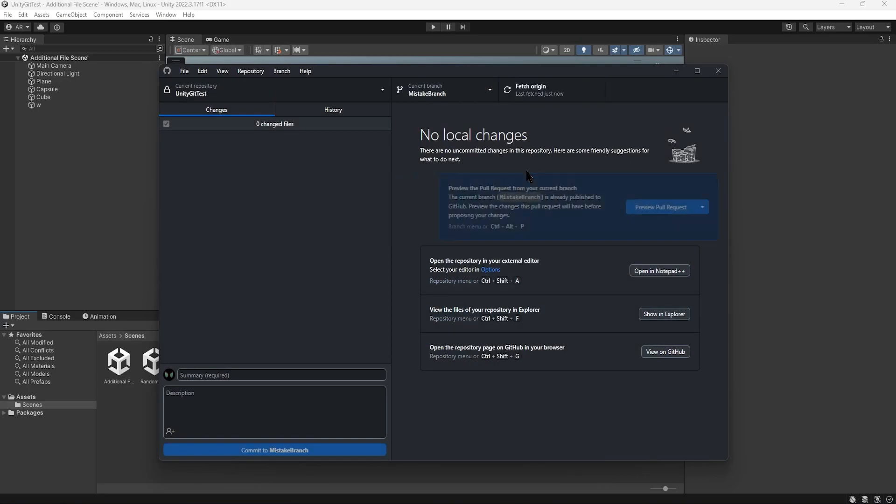
- Switch to Unity, delete every object from the Additional File Scene', and save the emptied scene
{"action": "left_click", "coordinate": [676, 72]}
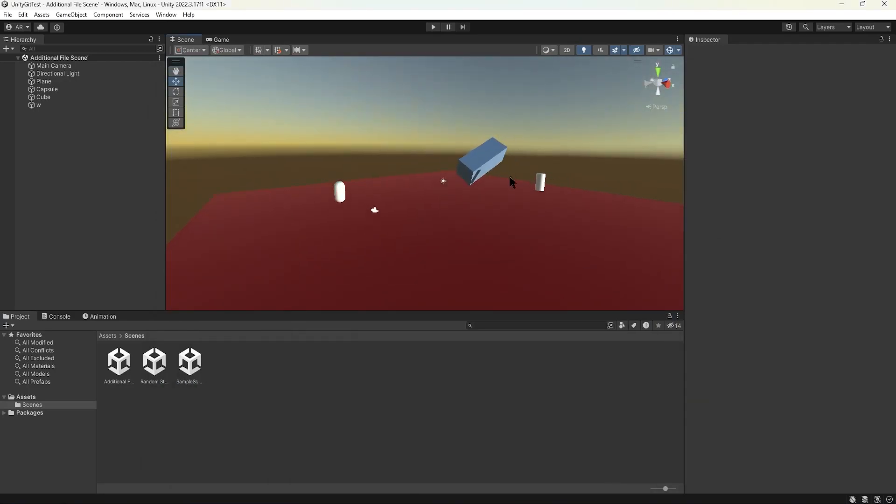
{"action": "left_click", "coordinate": [482, 208]}
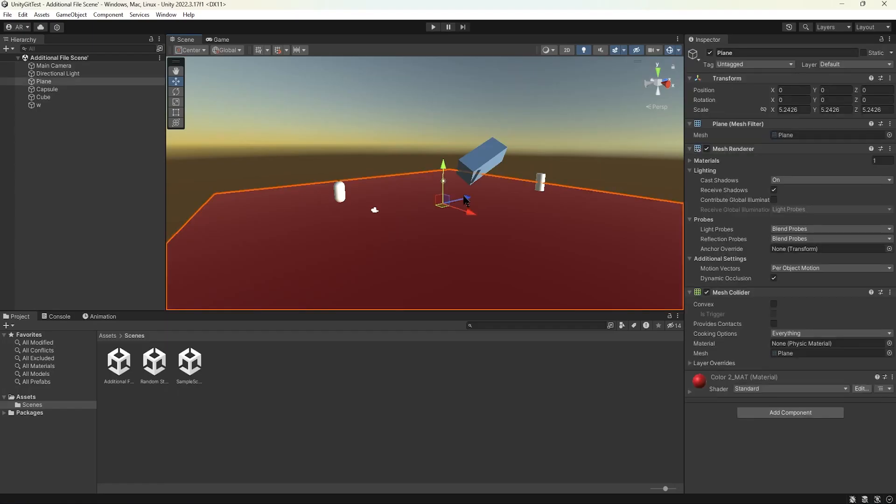
{"action": "left_click_drag", "start_coordinate": [288, 138], "coordinate": [646, 280]}
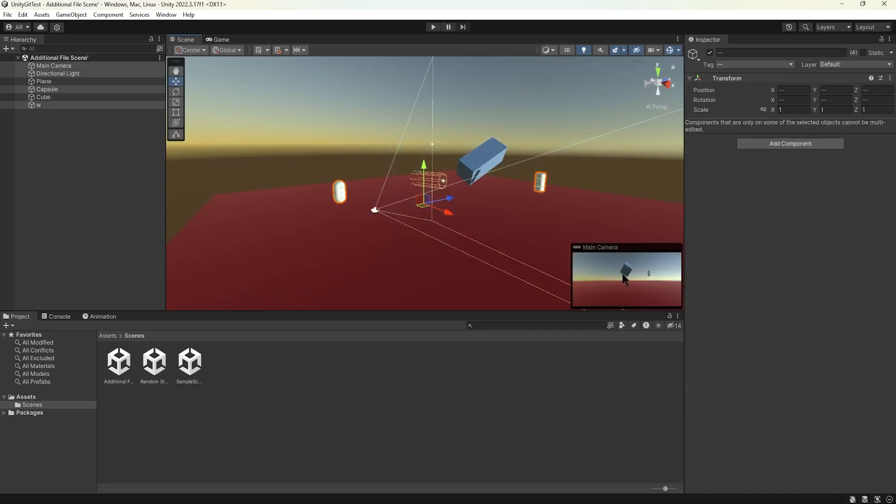
{"action": "key", "text": "Delete"}
{"action": "left_click_drag", "start_coordinate": [341, 150], "coordinate": [539, 245]}
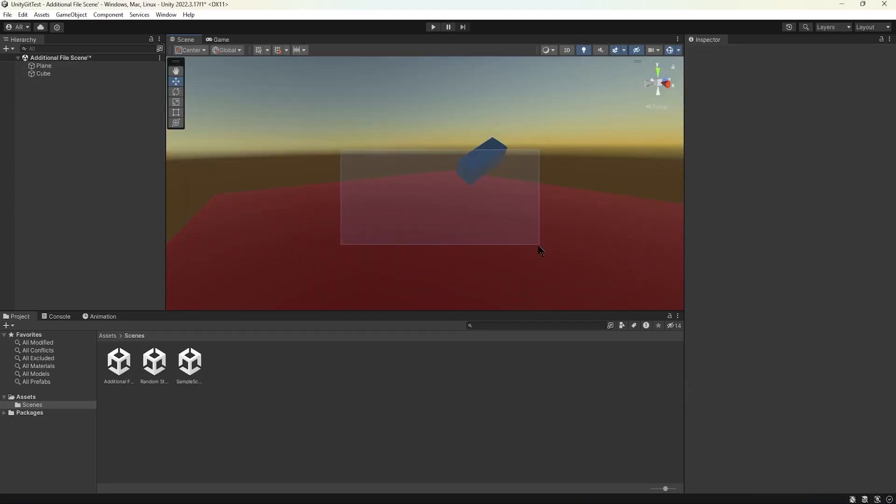
{"action": "left_click", "coordinate": [493, 221]}
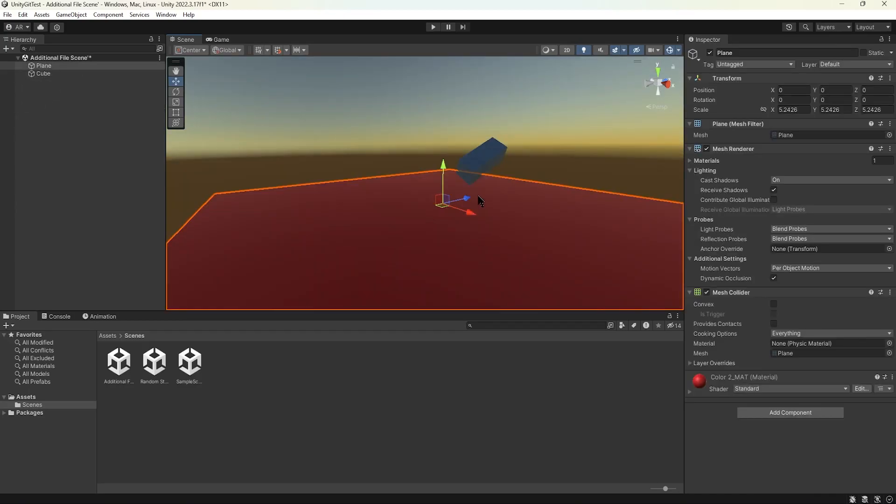
{"action": "key", "text": "Delete"}
{"action": "left_click", "coordinate": [480, 168]}
{"action": "key", "text": "Delete"}
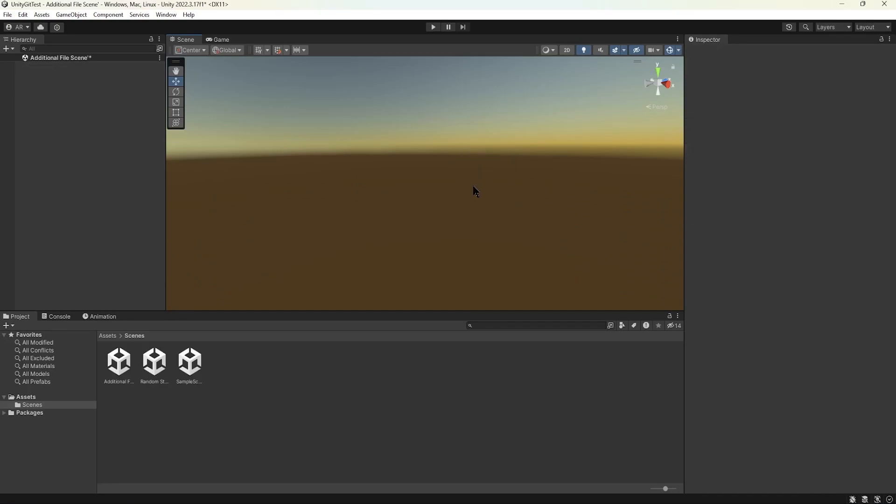
{"action": "right_click_drag", "start_coordinate": [488, 217], "coordinate": [430, 206]}
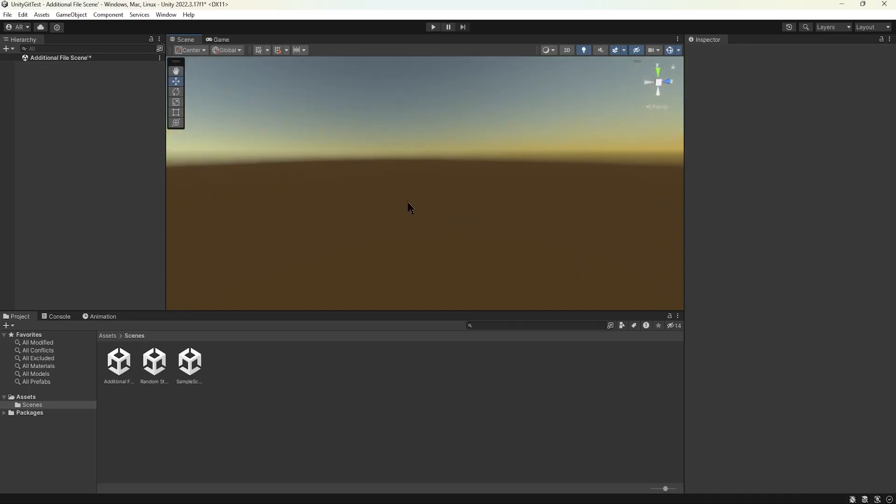
{"action": "left_click", "coordinate": [9, 15]}
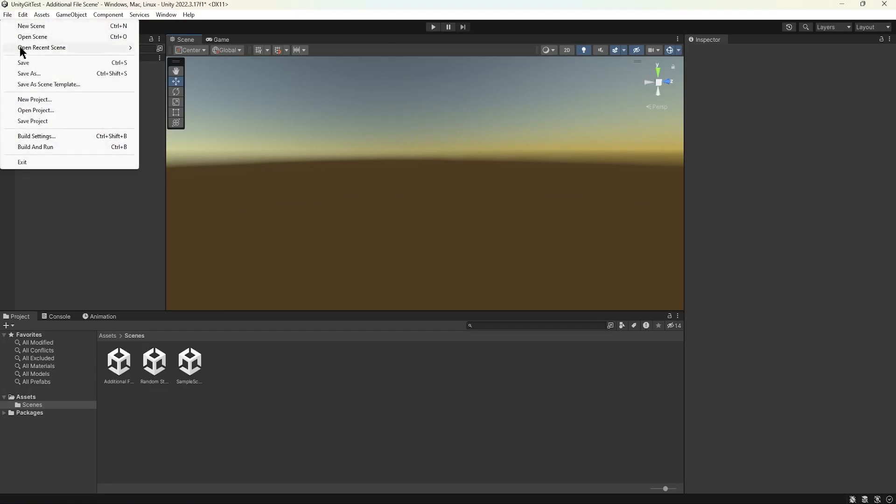
{"action": "left_click", "coordinate": [29, 63]}
- In GitHub Desktop, commit the scene change to MistakeBranch as "Empty Scene File" with the description "Accidently deleted everything", and push it
{"action": "key", "text": "alt+Tab"}
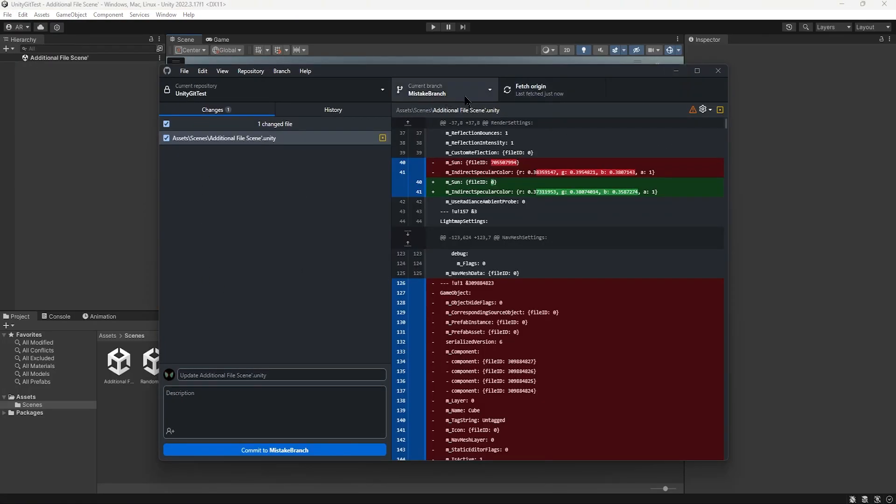
{"action": "left_click", "coordinate": [240, 376]}
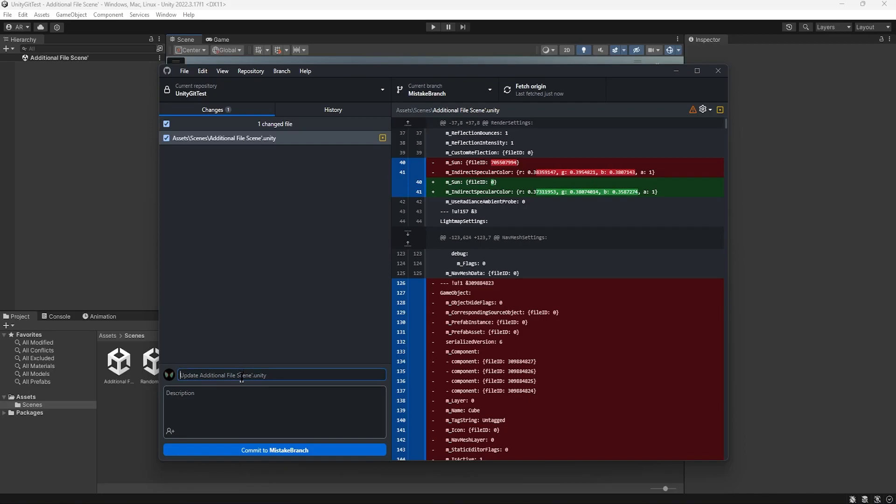
{"action": "type", "text": "Empty Scene File"}
{"action": "left_click", "coordinate": [236, 404]}
{"action": "type", "text": "Accidently deleted everything"}
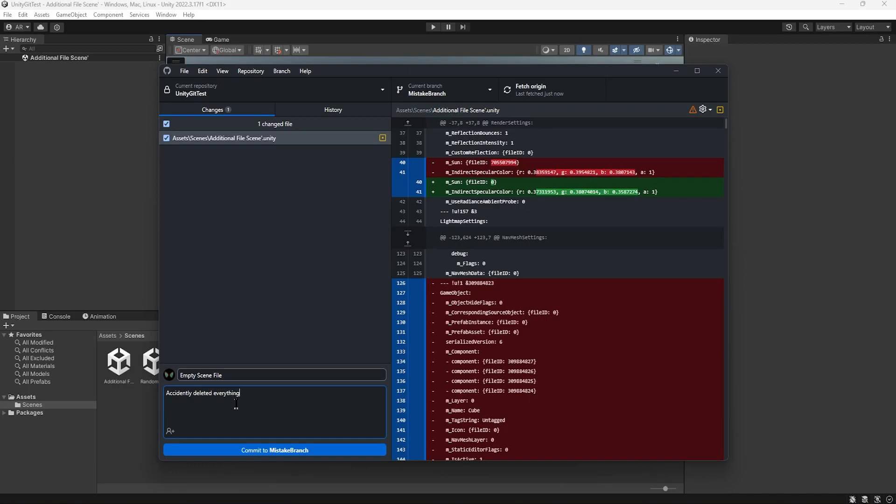
{"action": "left_click", "coordinate": [294, 450]}
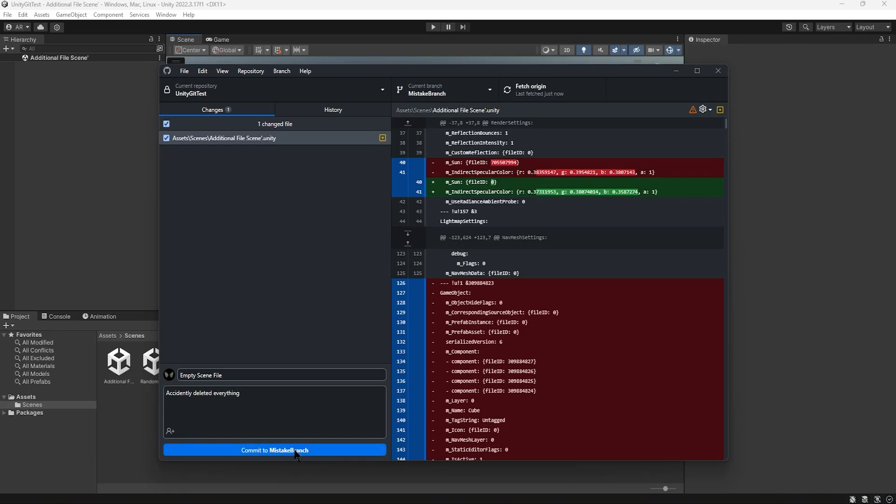
{"action": "left_click", "coordinate": [671, 203]}
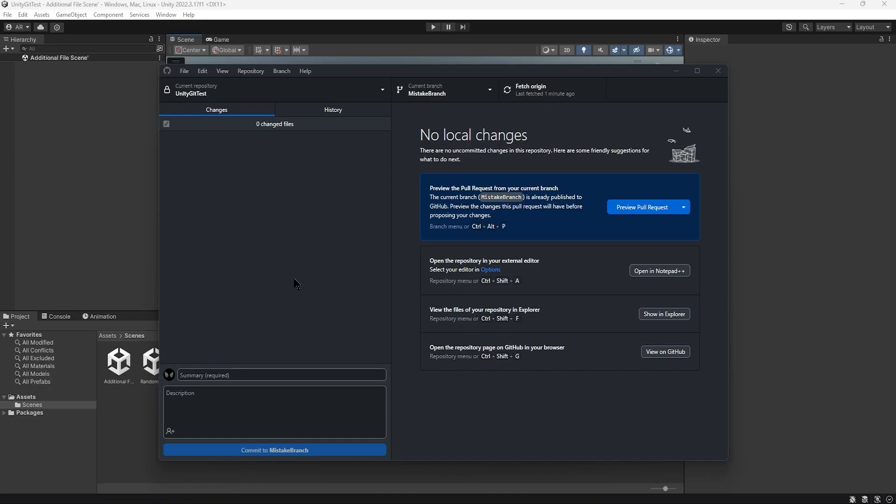
- Switch the repository to the main branch and reload the open scene in Unity
{"action": "left_click", "coordinate": [455, 96]}
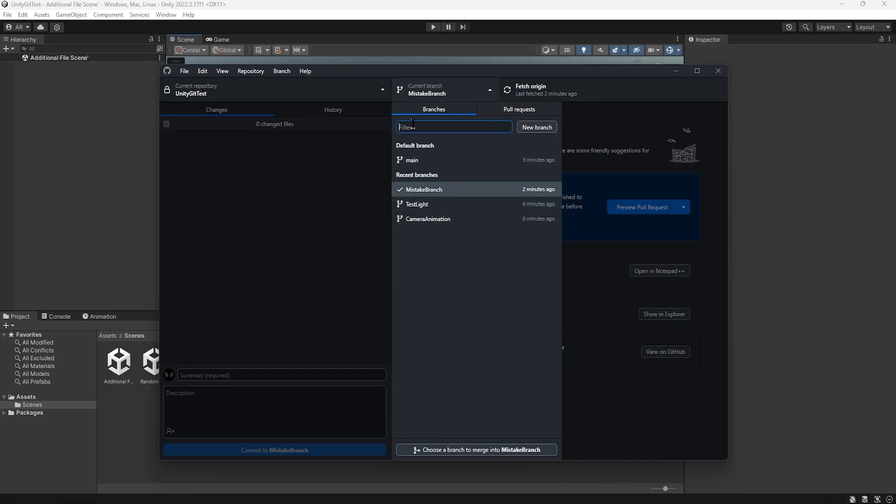
{"action": "left_click", "coordinate": [447, 162]}
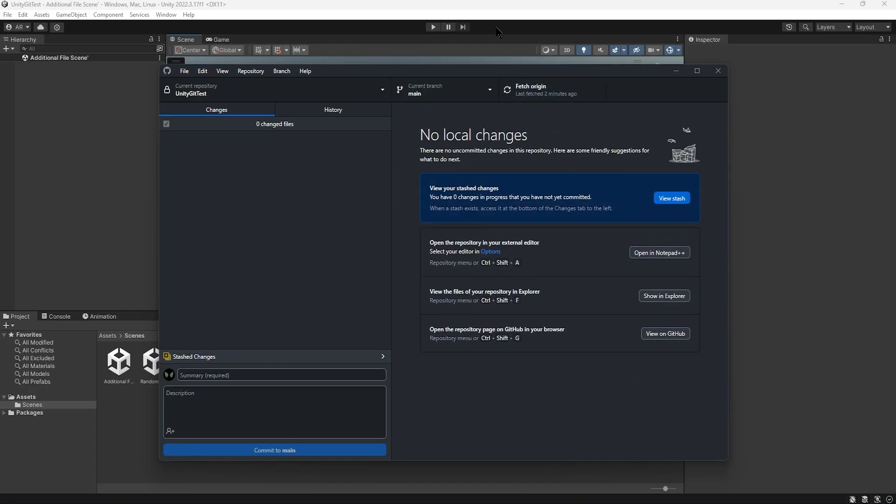
{"action": "left_click", "coordinate": [676, 72]}
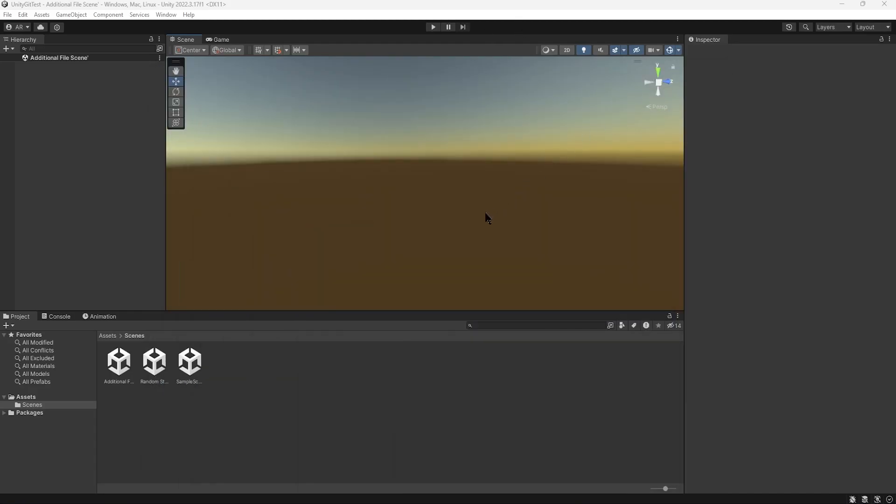
{"action": "left_click", "coordinate": [474, 276]}
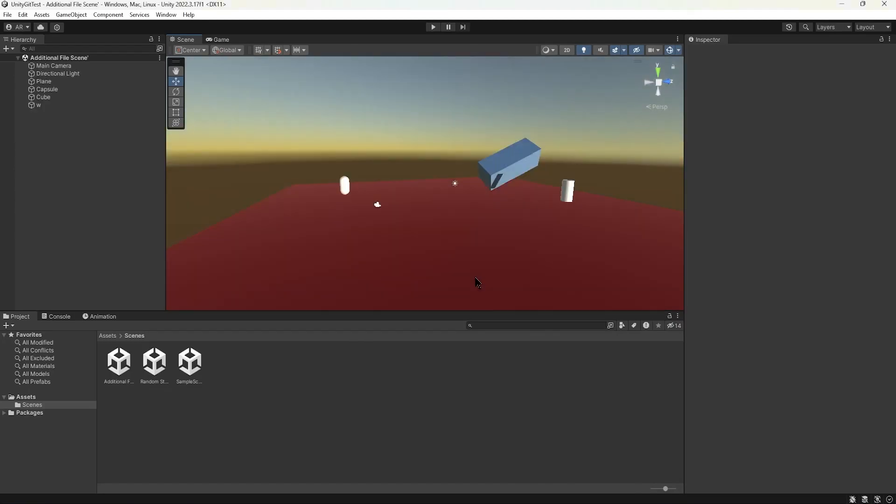
- In GitHub Desktop, start merging the CameraAnimation branch into main with a merge commit
{"action": "key", "text": "alt+Tab"}
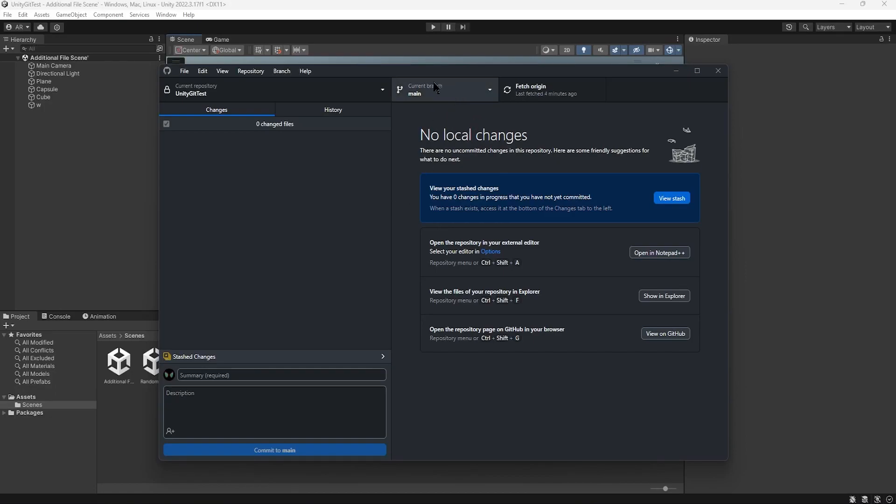
{"action": "left_click", "coordinate": [286, 73]}
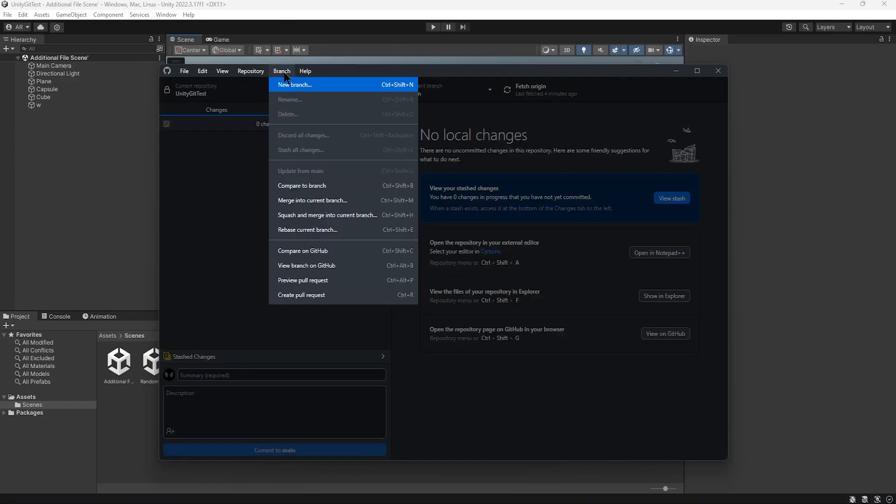
{"action": "left_click", "coordinate": [308, 201]}
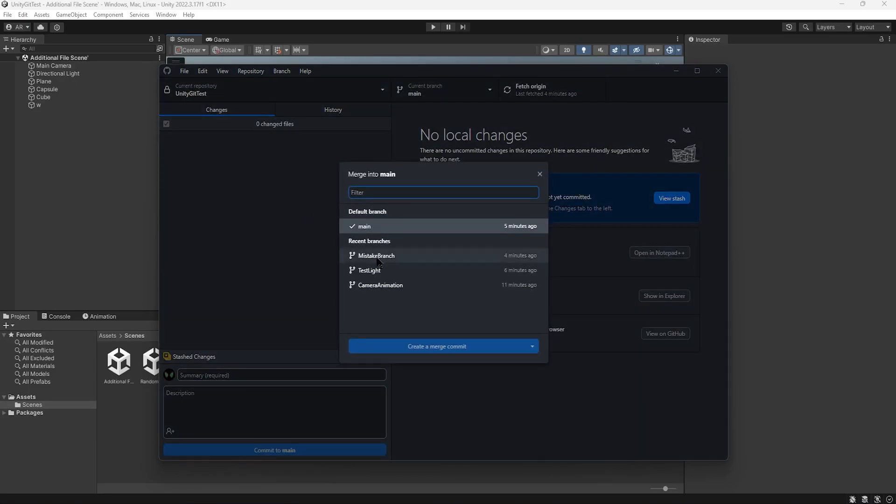
{"action": "key", "text": "Down"}
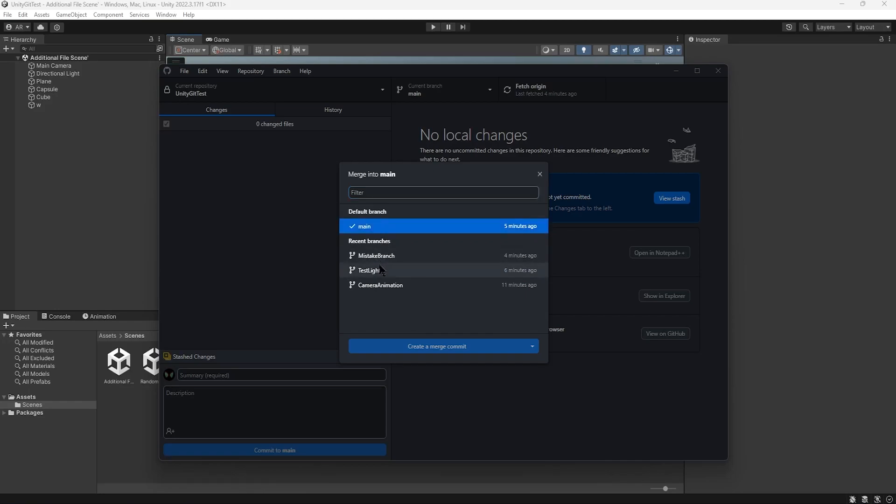
{"action": "left_click", "coordinate": [385, 284]}
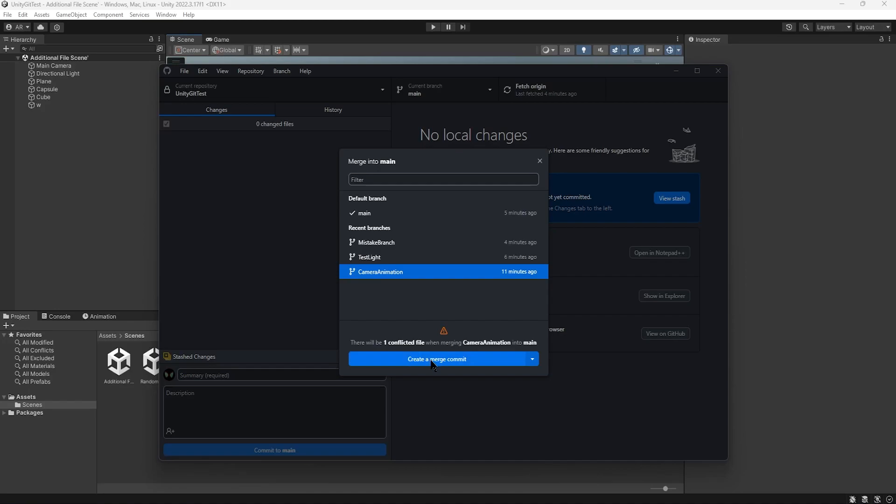
{"action": "left_click", "coordinate": [531, 360]}
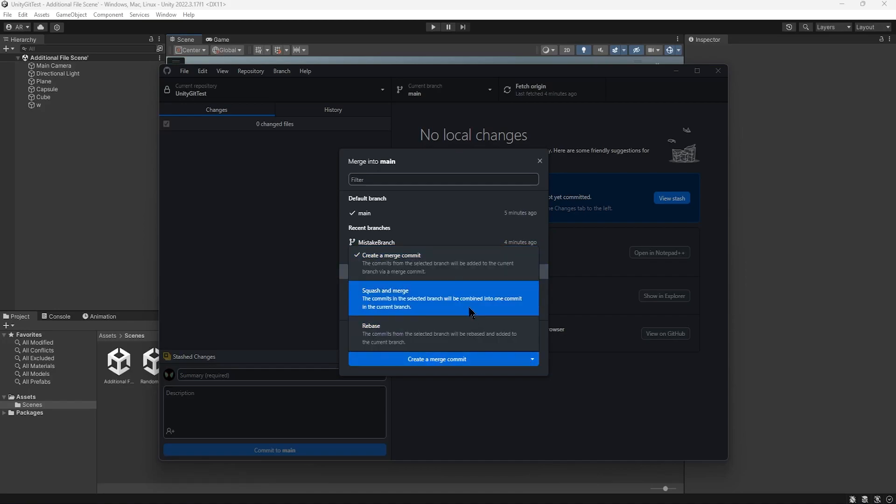
{"action": "left_click", "coordinate": [535, 363]}
{"action": "left_click", "coordinate": [471, 362]}
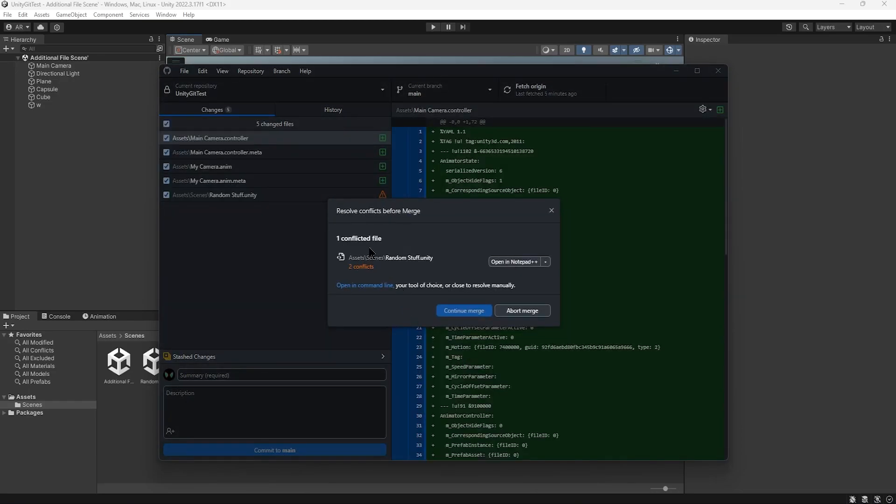
- Resolve the Random Stuff.unity conflict with the modified file from CameraAnimation, complete the merge, and push main to origin
{"action": "left_click", "coordinate": [545, 262]}
{"action": "left_click", "coordinate": [524, 285]}
{"action": "left_click", "coordinate": [545, 262]}
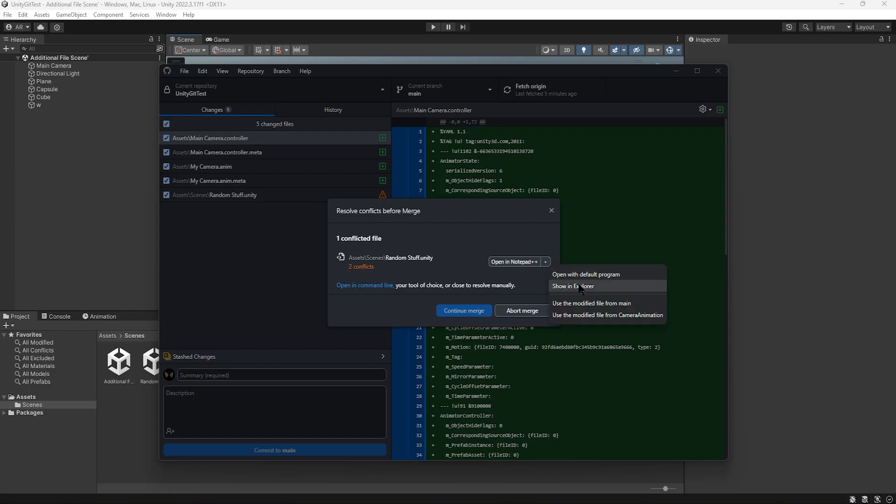
{"action": "left_click", "coordinate": [659, 316]}
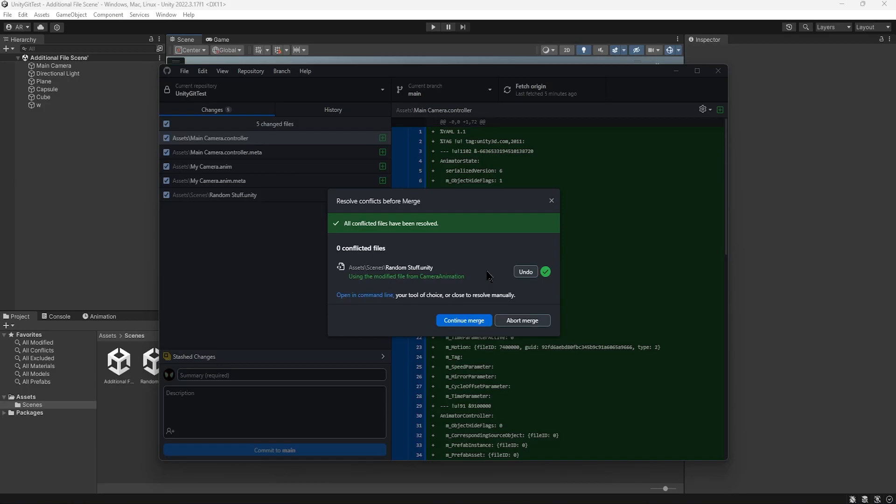
{"action": "left_click", "coordinate": [462, 322]}
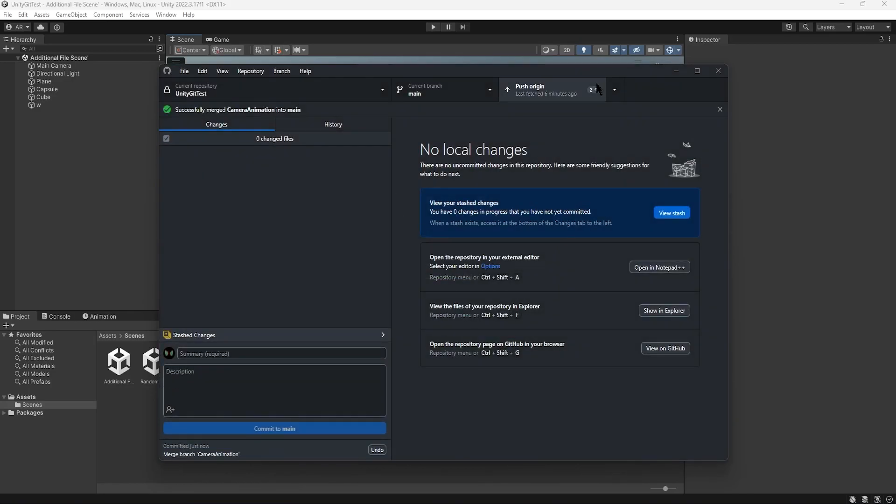
{"action": "left_click", "coordinate": [565, 91]}
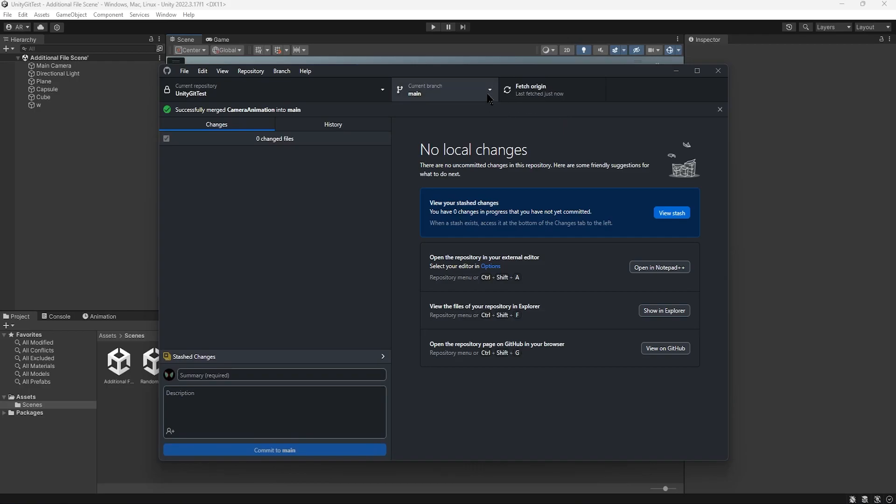
- Check that main is the current branch, and inspect the Main Camera's animation in Unity's open scene
{"action": "left_click", "coordinate": [489, 97]}
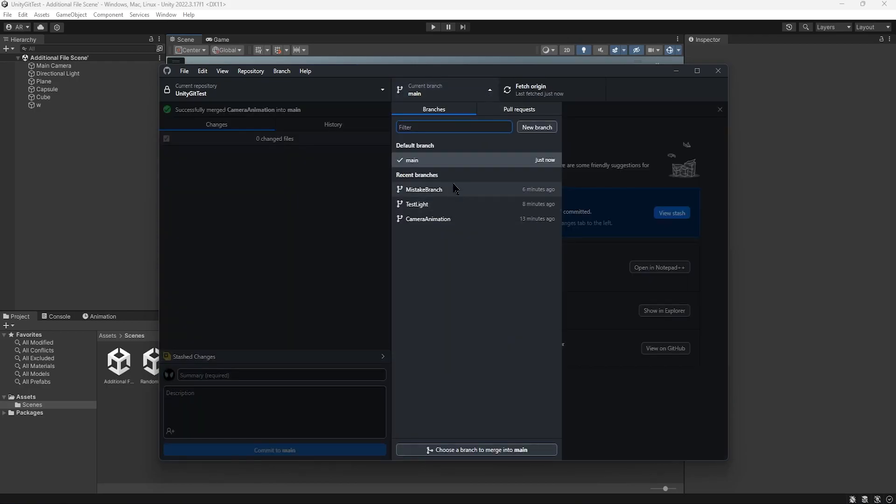
{"action": "left_click", "coordinate": [444, 161]}
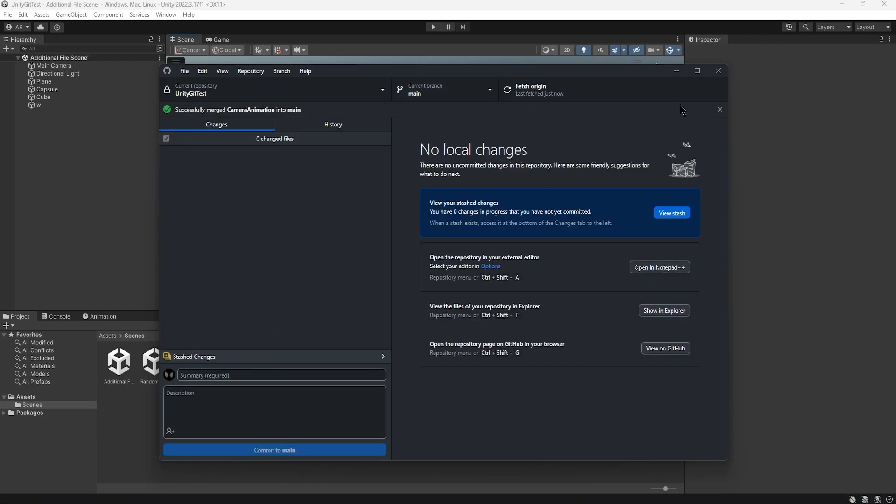
{"action": "left_click", "coordinate": [676, 70]}
{"action": "left_click", "coordinate": [455, 227]}
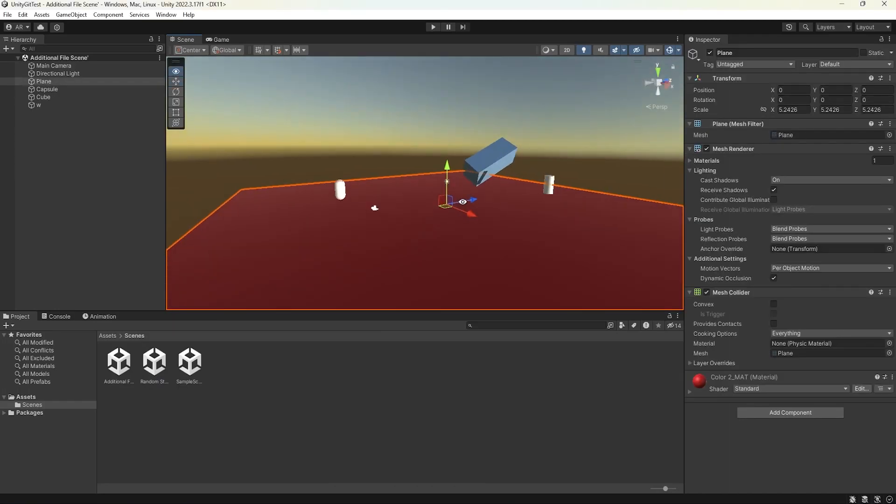
{"action": "left_click", "coordinate": [328, 144]}
{"action": "left_click", "coordinate": [373, 210]}
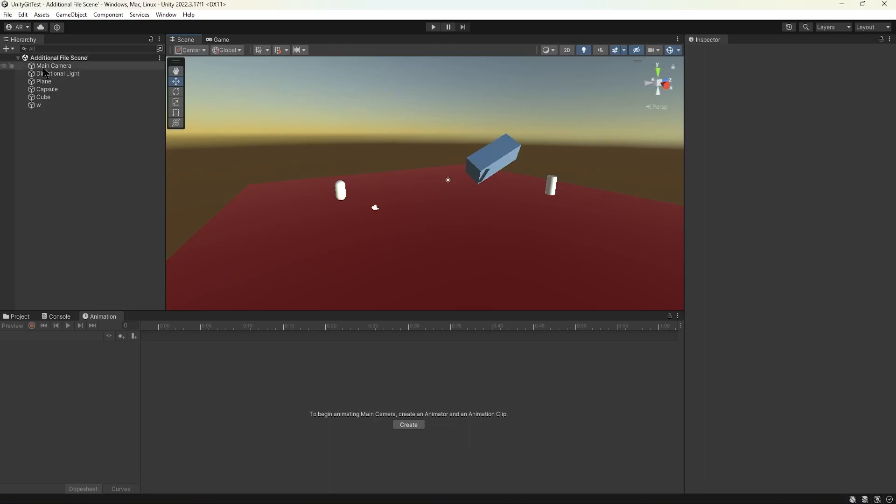
- Open the Random Stuff scene and show the project's Assets folder to check for the merged camera animation files
{"action": "left_click", "coordinate": [18, 316]}
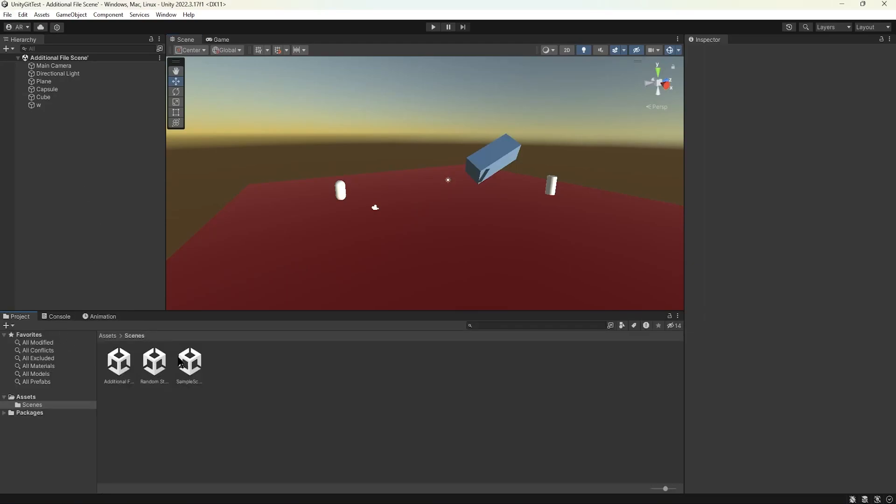
{"action": "double_click", "coordinate": [157, 363]}
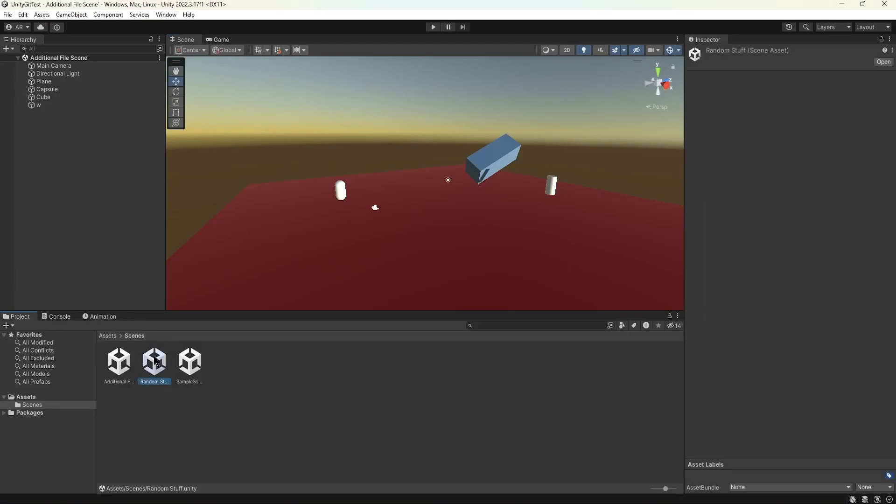
{"action": "left_click", "coordinate": [307, 144]}
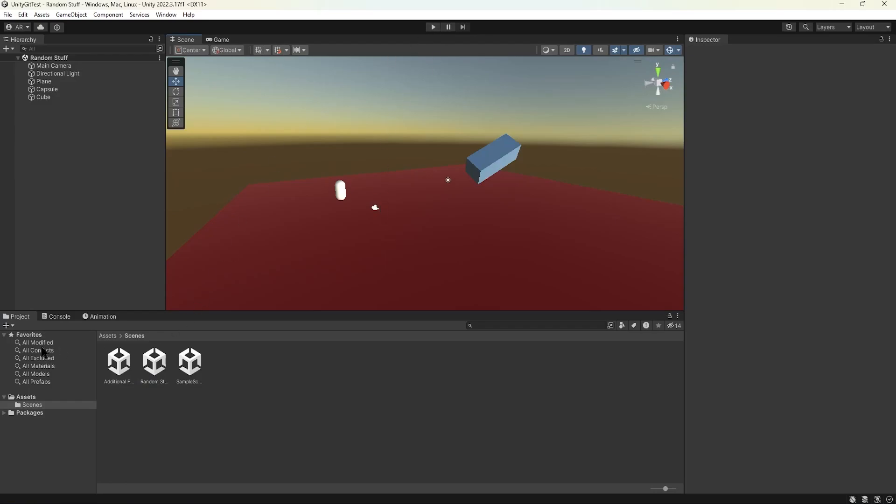
{"action": "left_click", "coordinate": [29, 397]}
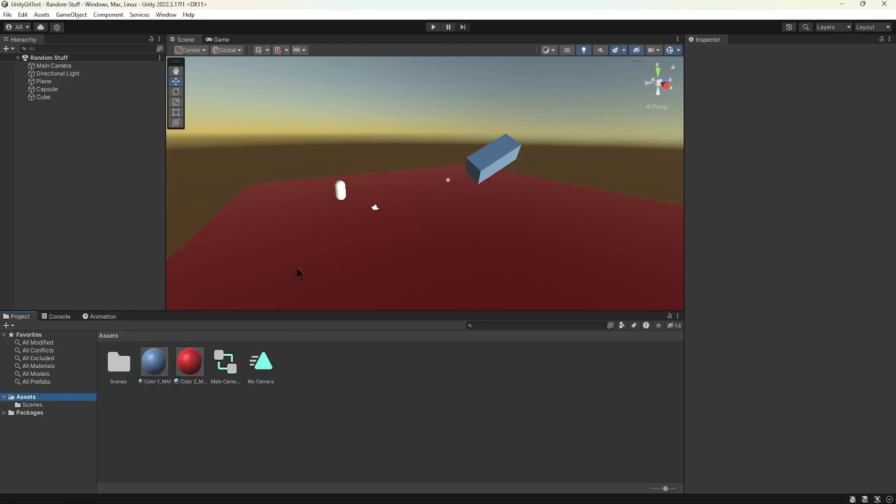
- Select the Main Camera and run the Random Stuff scene to check the merged camera animation
{"action": "left_click", "coordinate": [375, 207]}
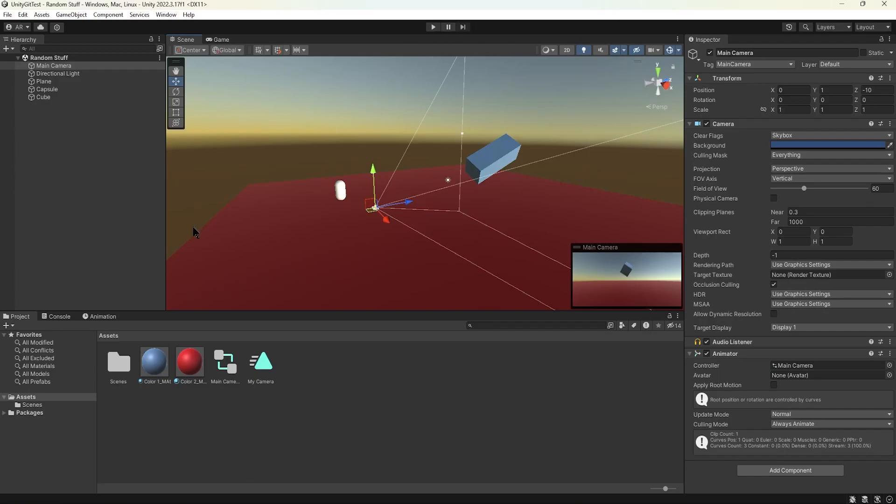
{"action": "left_click", "coordinate": [432, 27]}
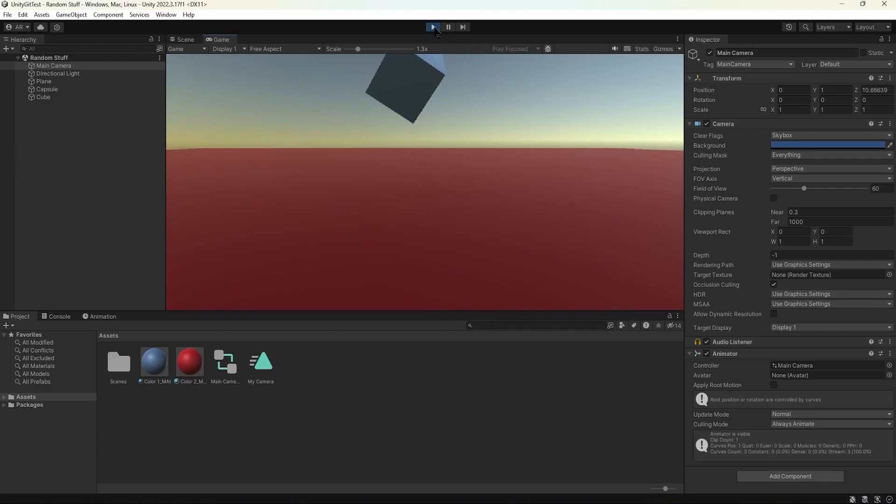
{"action": "left_click", "coordinate": [433, 27]}
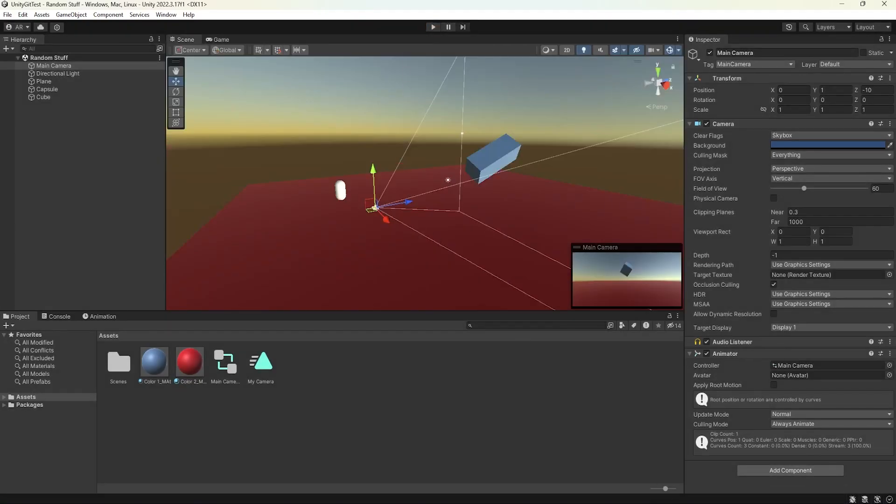
- In GitHub Desktop, merge the TestLight branch into main with a merge commit and push main to origin
{"action": "key", "text": "alt+Tab"}
{"action": "left_click", "coordinate": [443, 90]}
{"action": "left_click", "coordinate": [443, 90]}
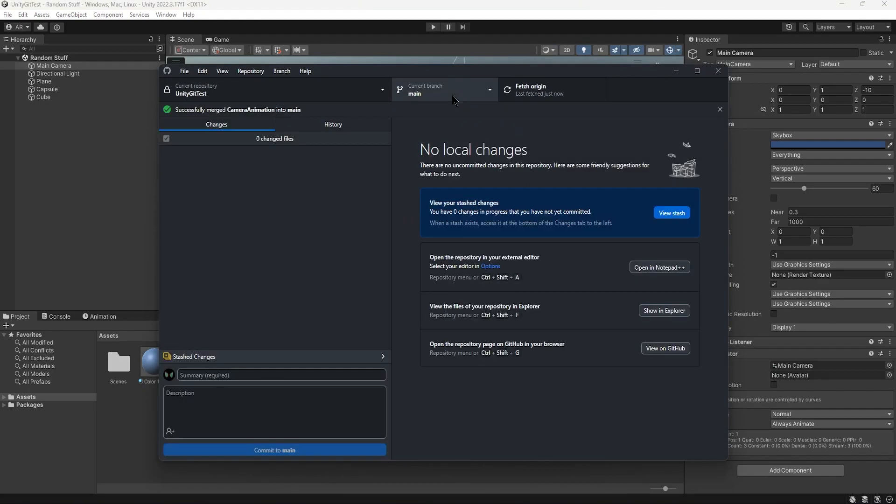
{"action": "left_click", "coordinate": [281, 72]}
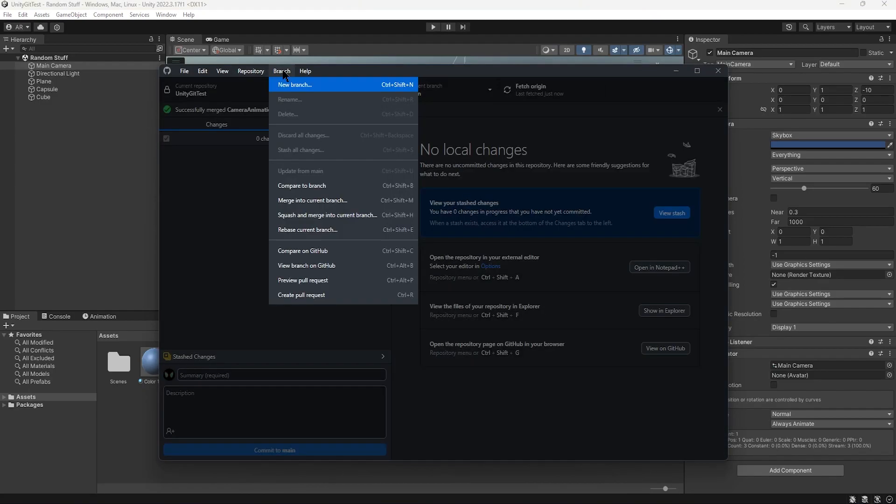
{"action": "left_click", "coordinate": [346, 205]}
{"action": "left_click", "coordinate": [379, 257]}
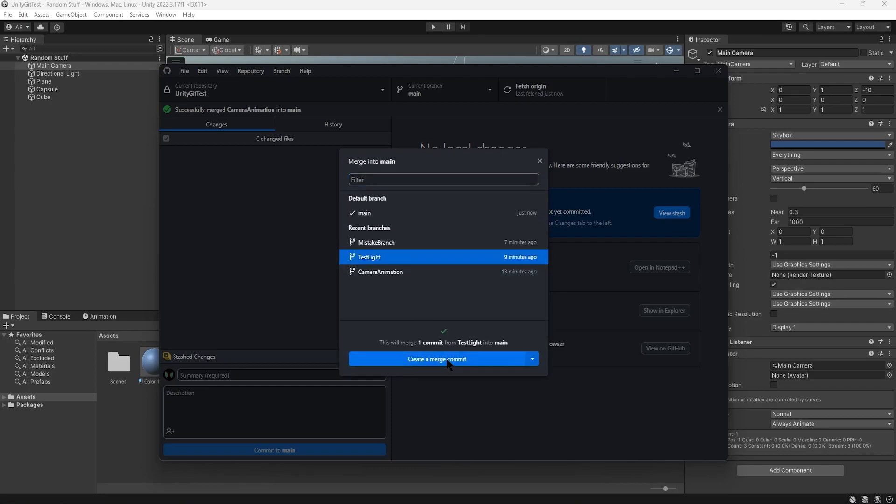
{"action": "left_click", "coordinate": [437, 359]}
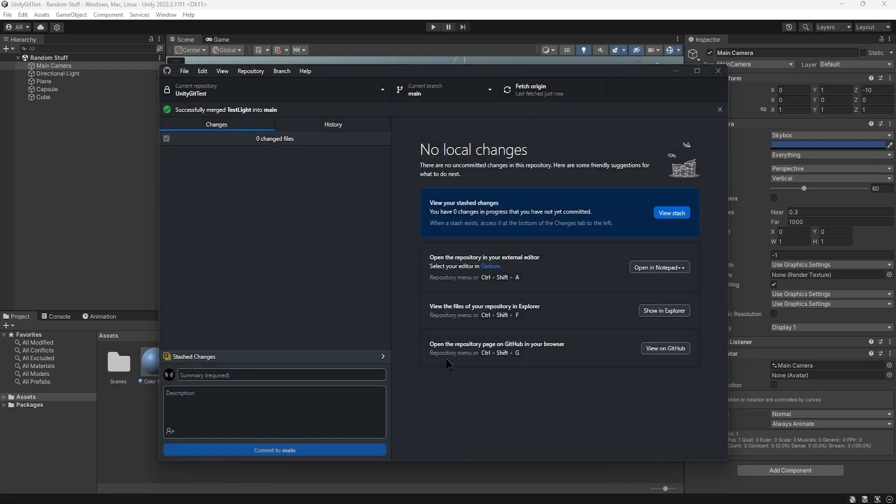
{"action": "left_click", "coordinate": [536, 89]}
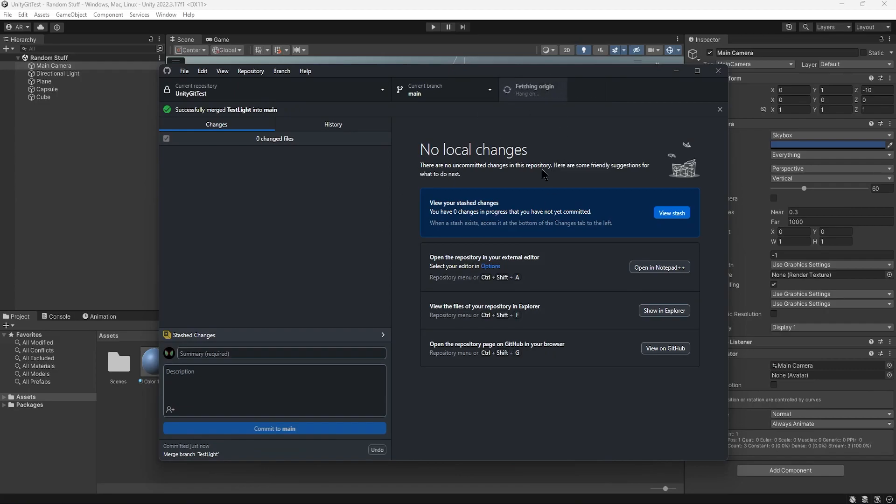
- Switch to Unity, reload the externally modified Random Stuff scene, and run it to check the merged lighting and animation
{"action": "left_click", "coordinate": [675, 73]}
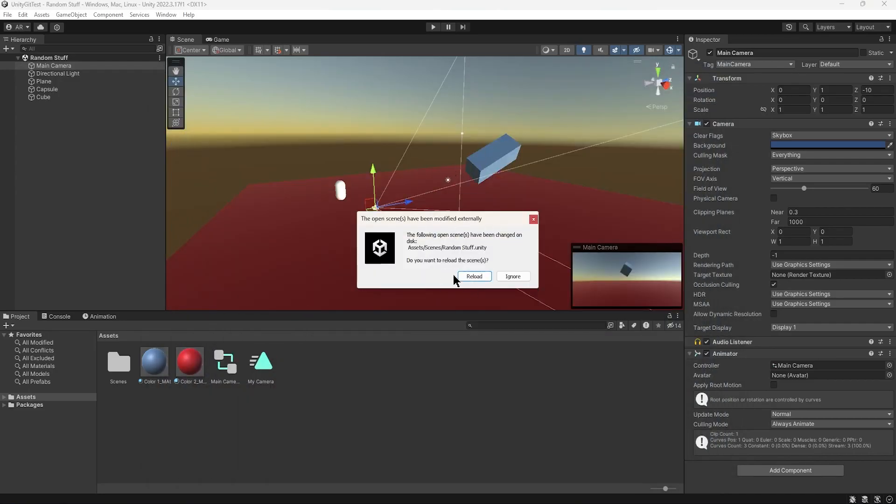
{"action": "left_click", "coordinate": [471, 277]}
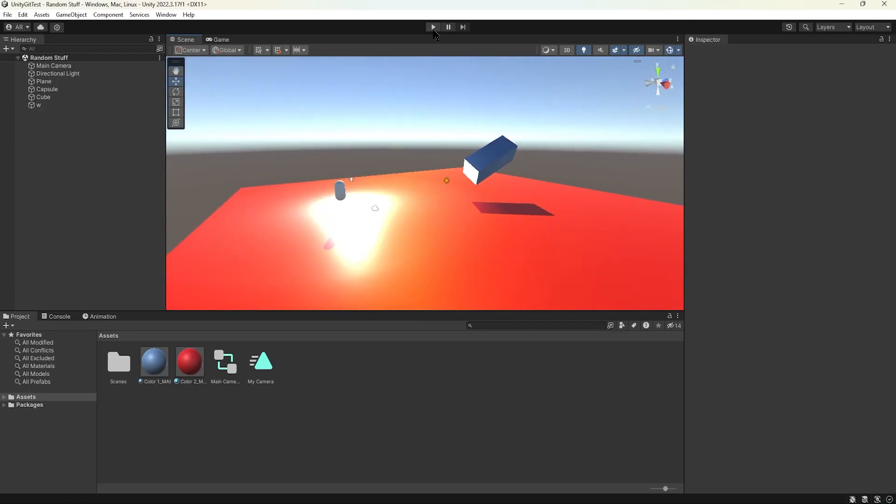
{"action": "left_click", "coordinate": [434, 29]}
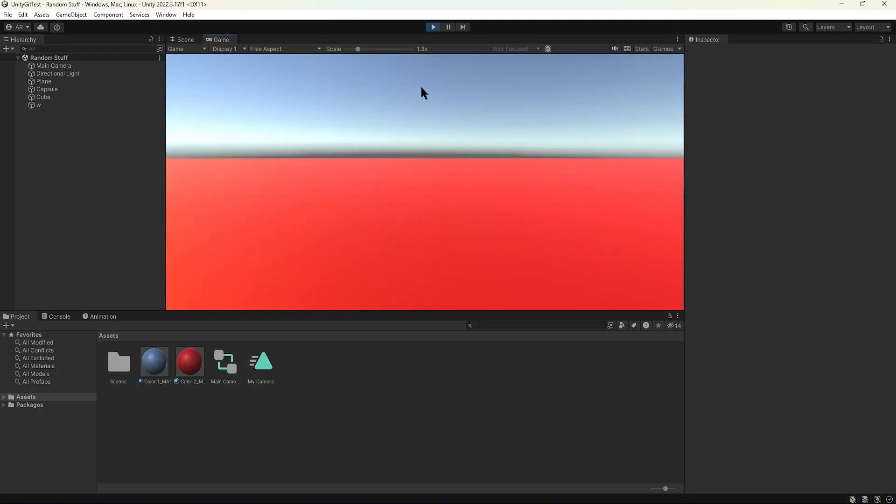
{"action": "left_click", "coordinate": [433, 27]}
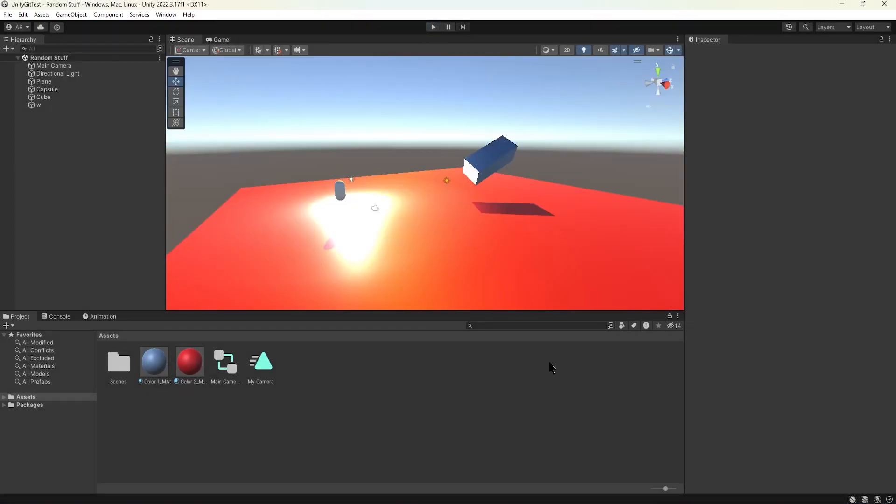
- In GitHub Desktop, rename the TestLight branch to TestLight_Completed
{"action": "key", "text": "alt+Tab"}
{"action": "left_click", "coordinate": [466, 91]}
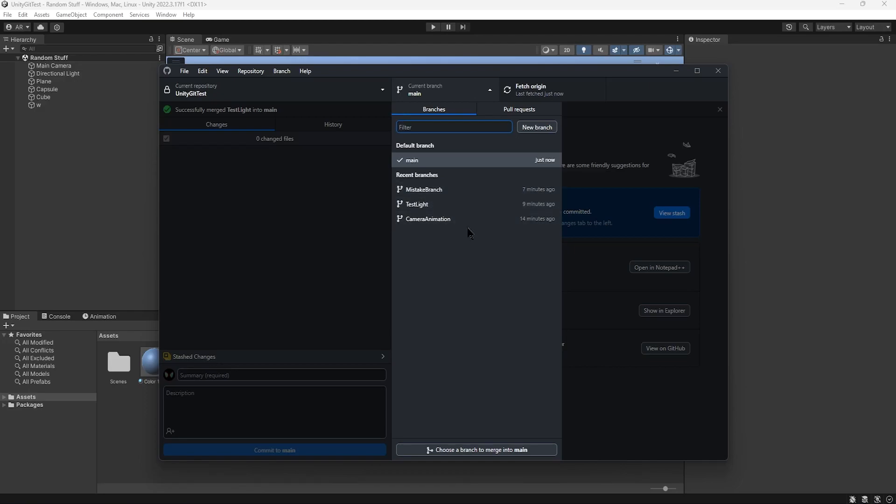
{"action": "right_click", "coordinate": [436, 192]}
{"action": "right_click", "coordinate": [423, 206]}
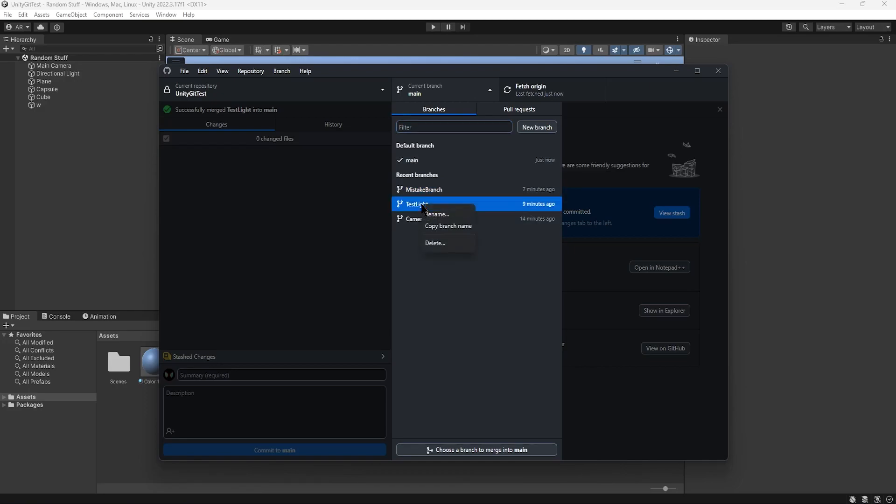
{"action": "left_click", "coordinate": [447, 219]}
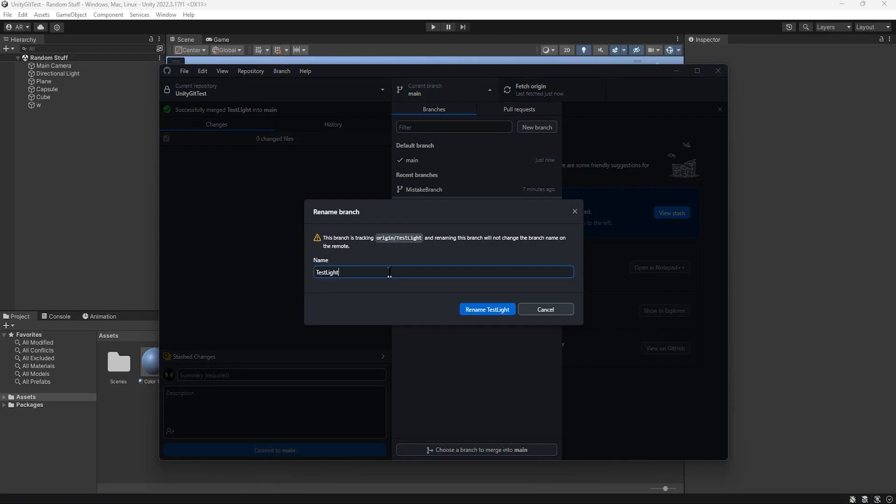
{"action": "type", "text": "_Completed"}
{"action": "left_click", "coordinate": [487, 310]}
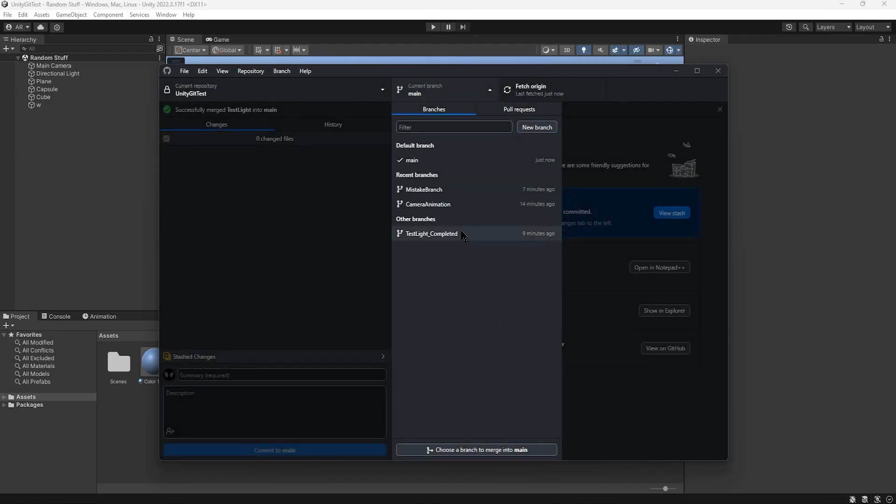
- Check out the CameraAnimation branch and rename it to CameraAnimation_Completed
{"action": "left_click", "coordinate": [455, 203]}
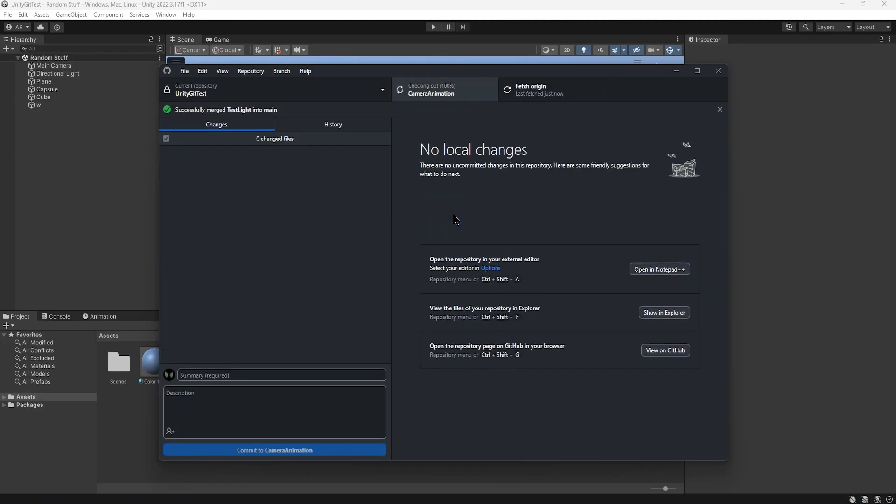
{"action": "left_click", "coordinate": [455, 93]}
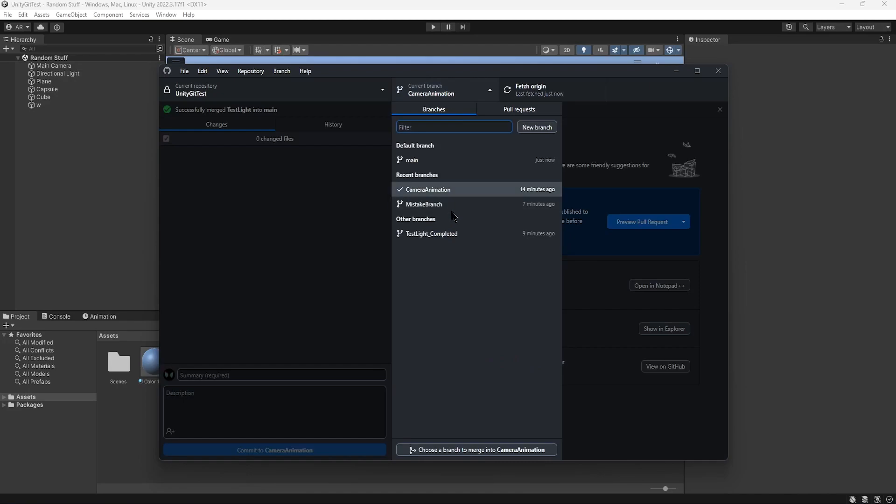
{"action": "right_click", "coordinate": [450, 193]}
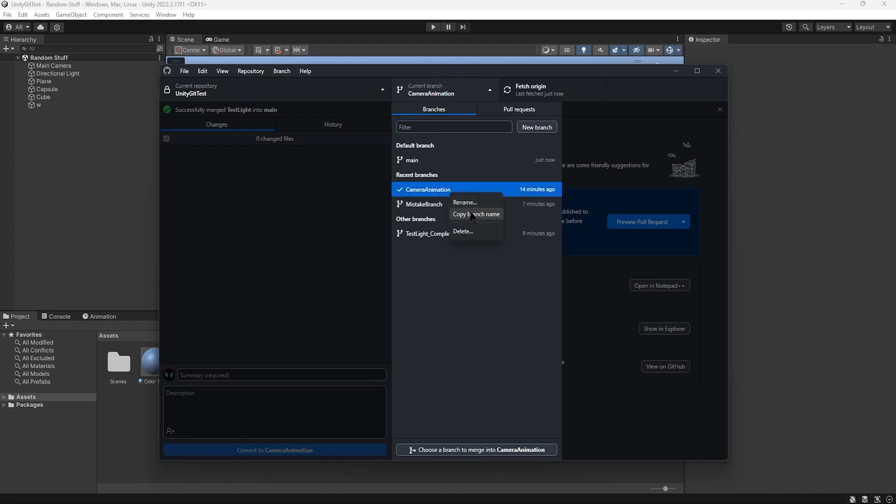
{"action": "left_click", "coordinate": [471, 203]}
{"action": "type", "text": "_Com"}
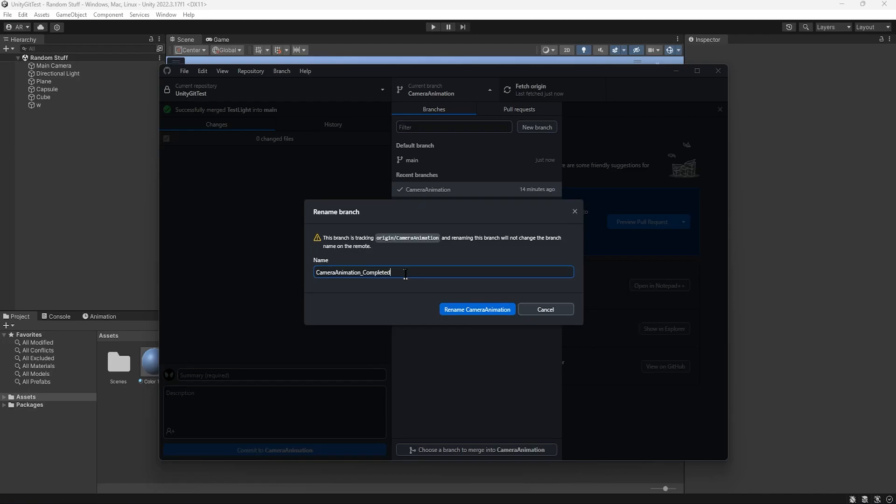
{"action": "type", "text": "pleted"}
{"action": "key", "text": "Return"}
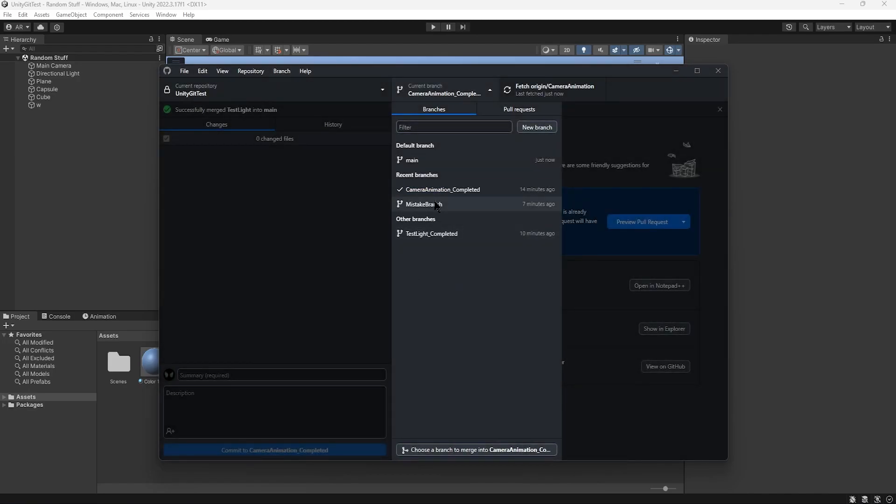
- Check out MistakeBranch and fetch the latest state from origin
{"action": "left_click", "coordinate": [436, 205]}
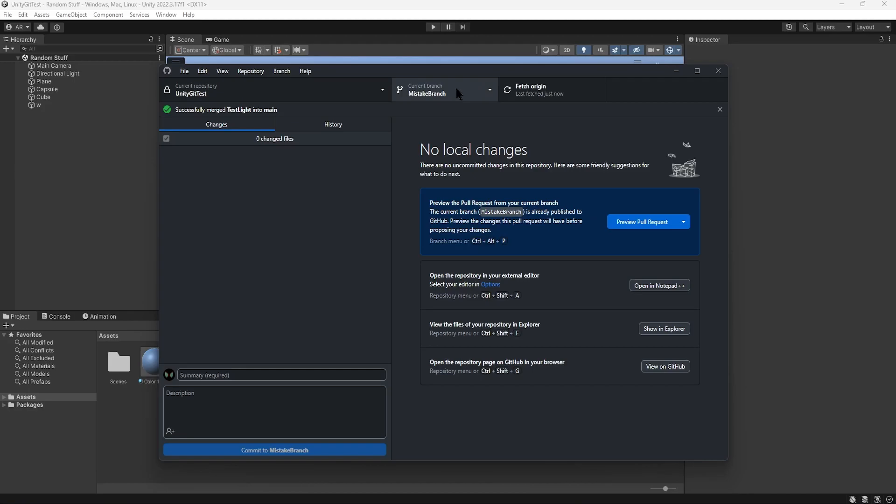
{"action": "left_click", "coordinate": [459, 93]}
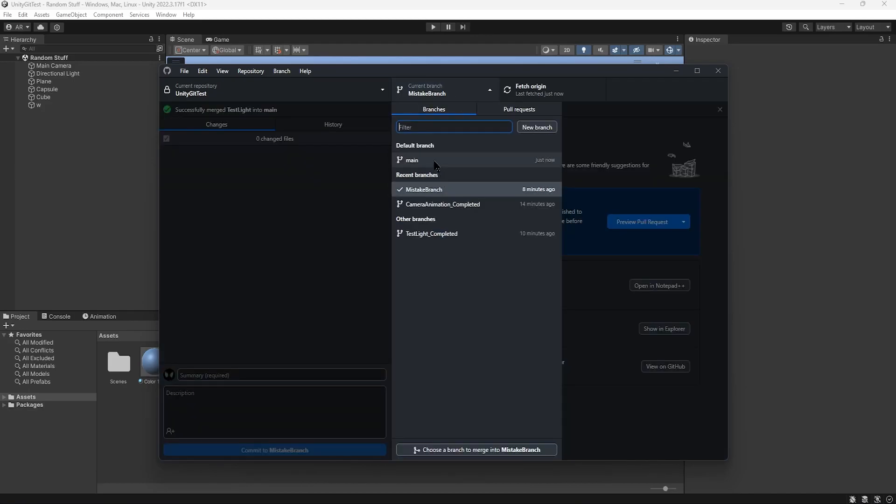
{"action": "left_click", "coordinate": [442, 189]}
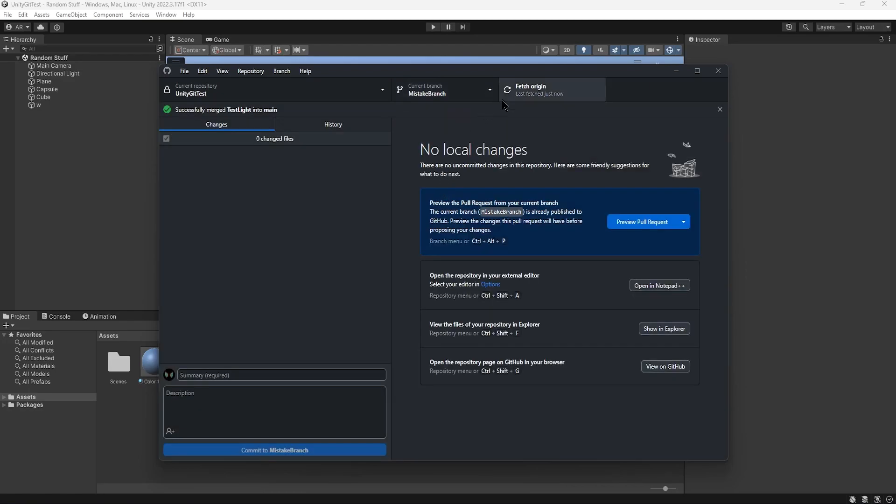
{"action": "left_click", "coordinate": [527, 90]}
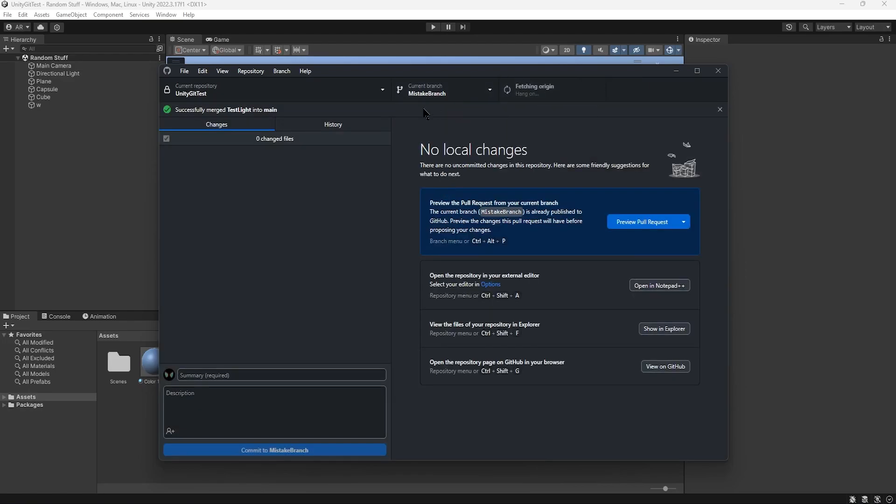
- Inspect the Empty Scene File and Added New Scene File commits in MistakeBranch's history, and show the option for reverting a commit
{"action": "left_click", "coordinate": [343, 124]}
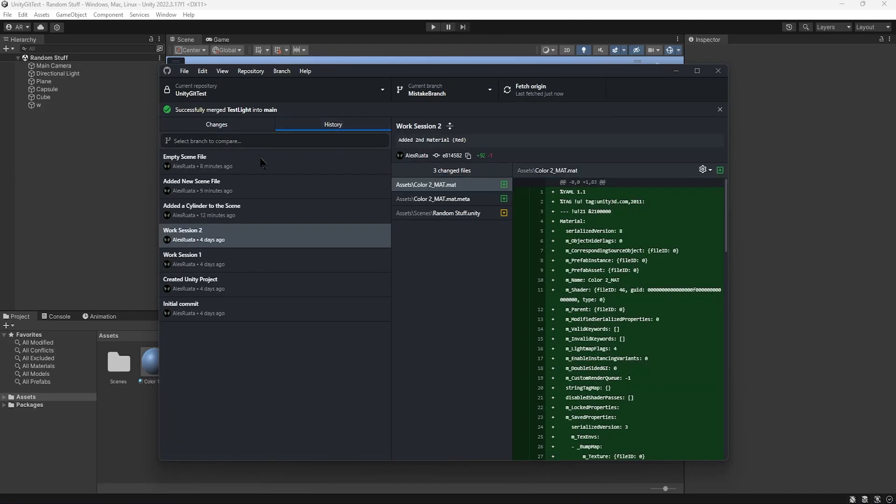
{"action": "left_click", "coordinate": [251, 170]}
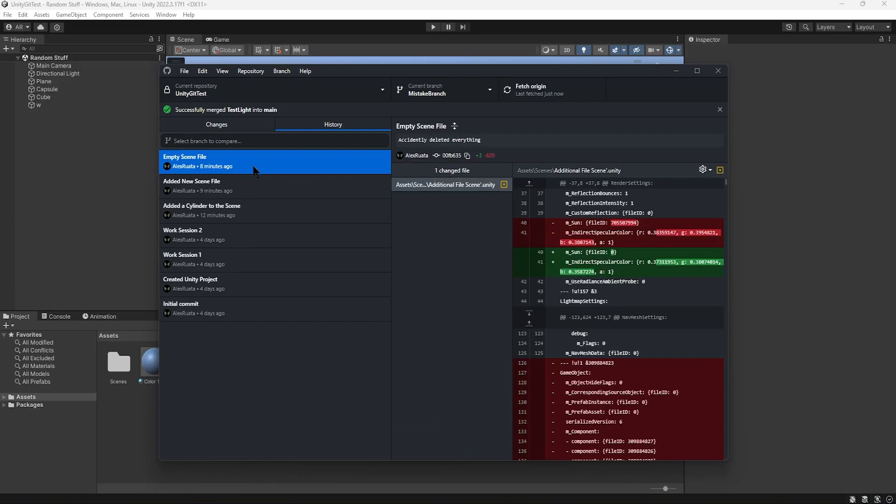
{"action": "left_click", "coordinate": [260, 186]}
{"action": "left_click", "coordinate": [263, 170]}
{"action": "right_click", "coordinate": [284, 168]}
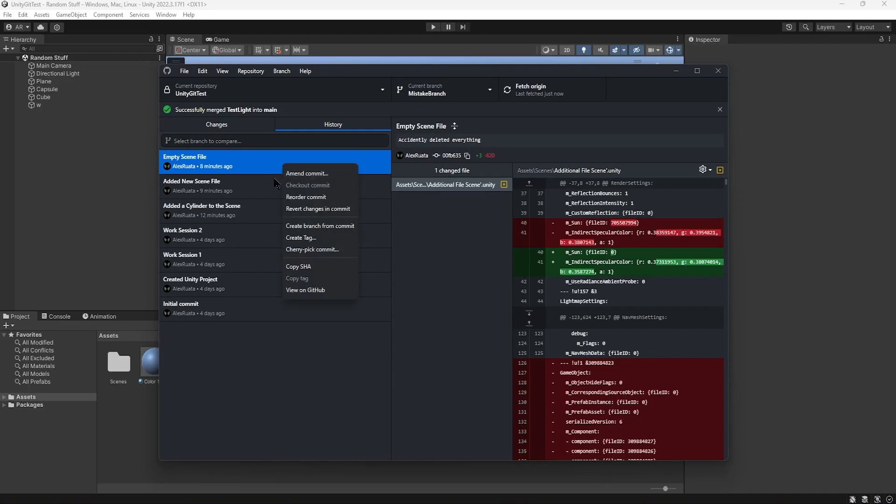
{"action": "left_click", "coordinate": [330, 214]}
- Delete MistakeBranch both locally and on the remote
{"action": "left_click", "coordinate": [467, 93]}
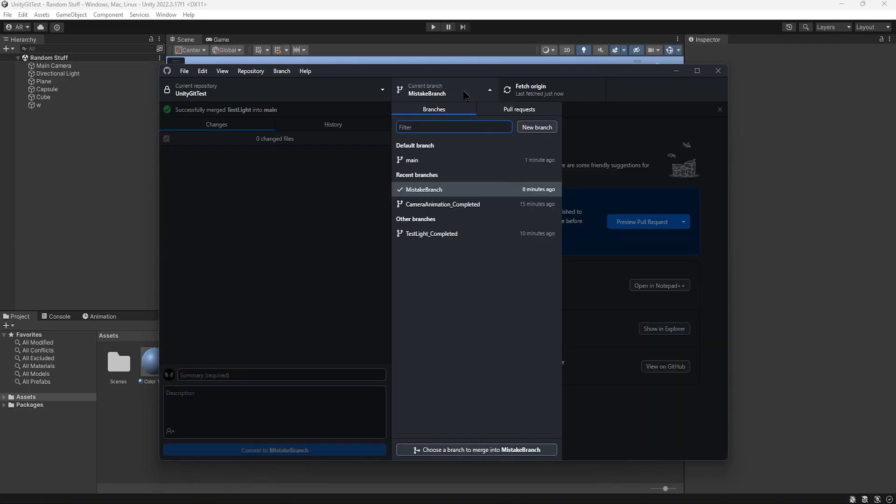
{"action": "right_click", "coordinate": [432, 189]}
{"action": "left_click", "coordinate": [446, 228]}
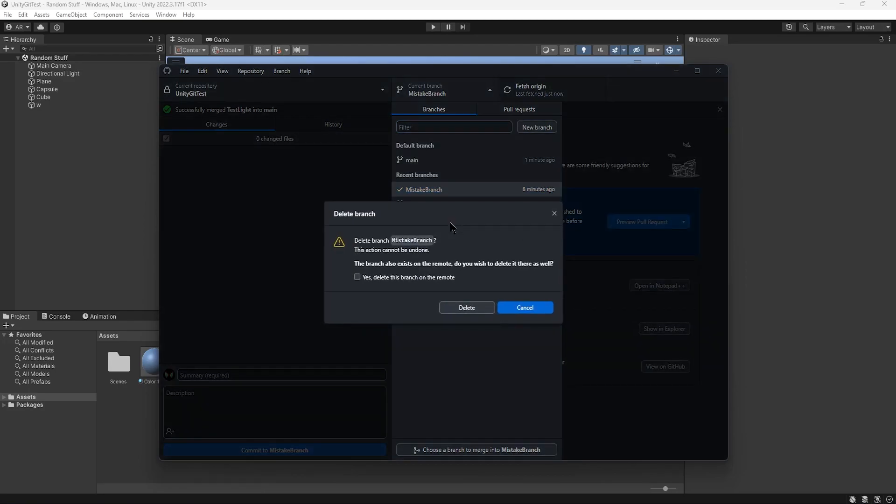
{"action": "left_click", "coordinate": [357, 277]}
{"action": "left_click", "coordinate": [446, 309]}
{"action": "left_click", "coordinate": [599, 142]}
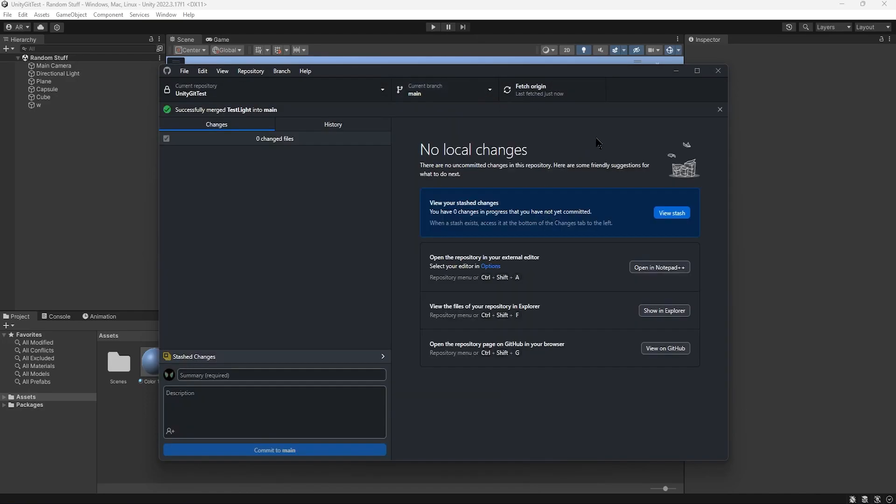